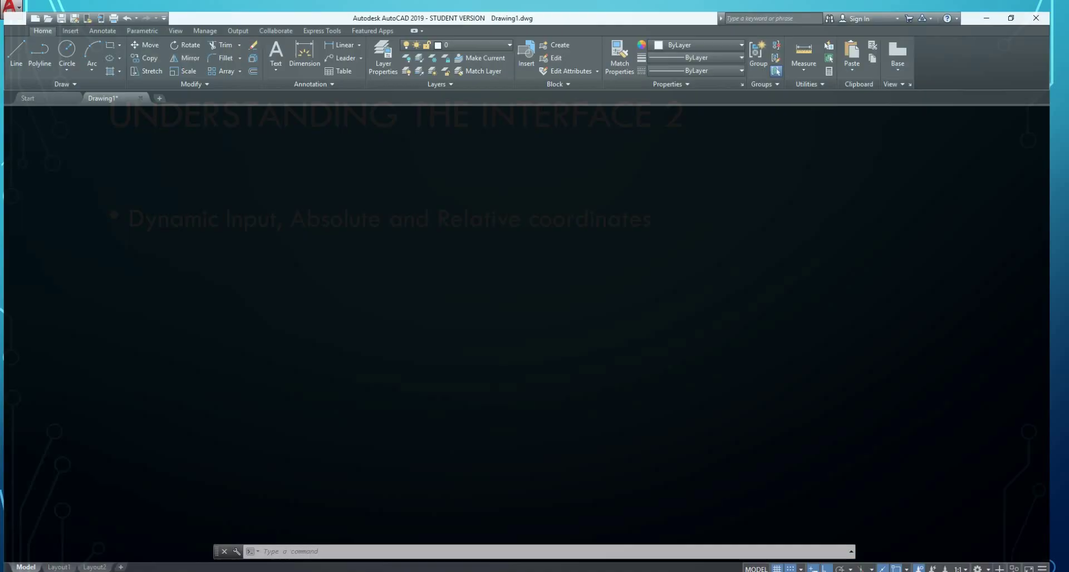
Step: Start a line at the origin 0,0 and draw a 180-unit horizontal segment to the right
{"action": "scroll", "coordinate": [217, 328], "scroll_direction": "up", "scroll_amount": 2}
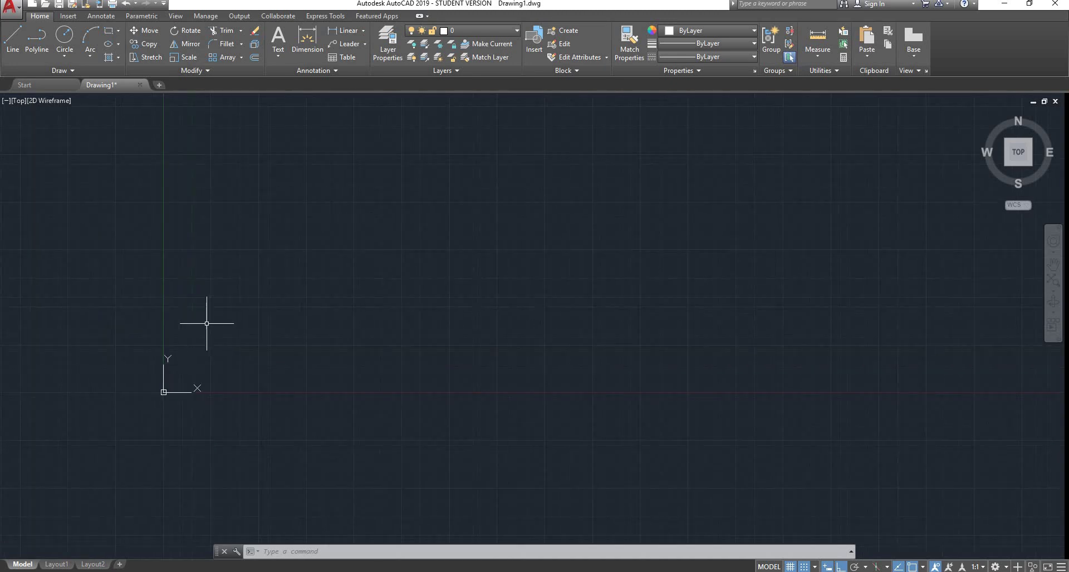
{"action": "scroll", "coordinate": [234, 277], "scroll_direction": "down", "scroll_amount": 2}
{"action": "scroll", "coordinate": [222, 289], "scroll_direction": "up", "scroll_amount": 3}
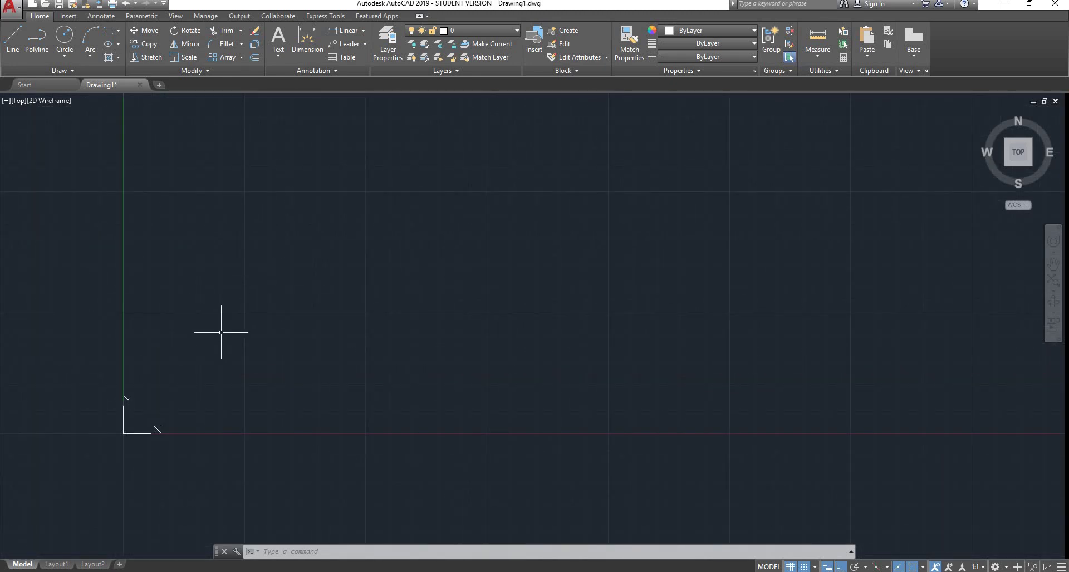
{"action": "type", "text": "e"}
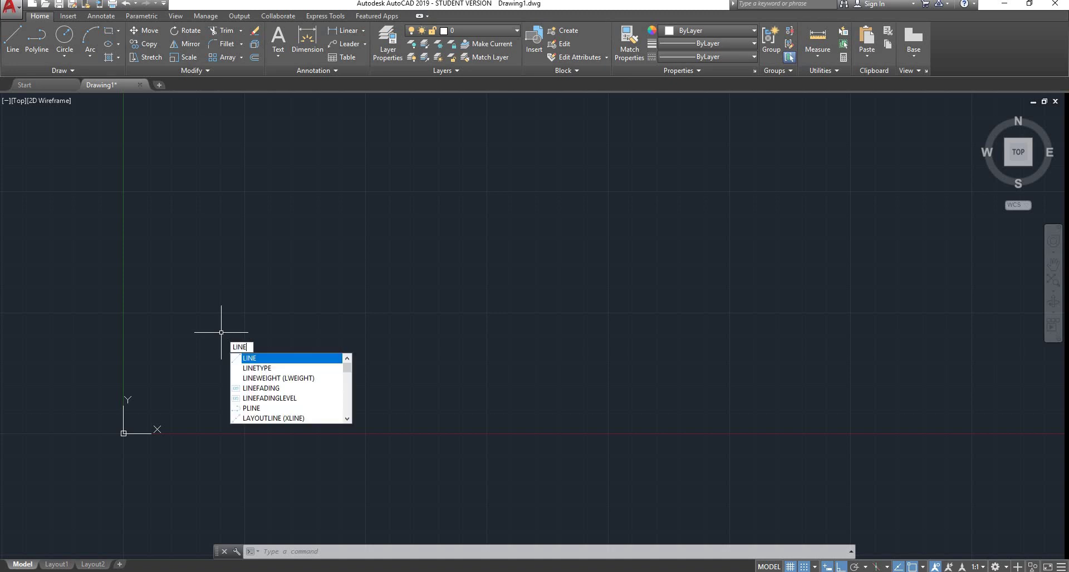
{"action": "key", "text": "Return"}
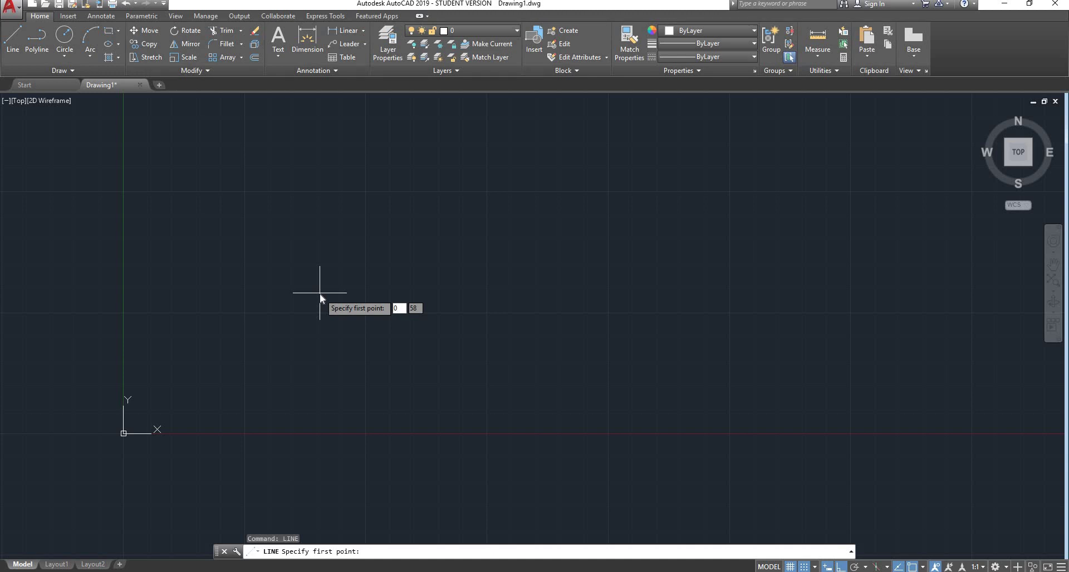
{"action": "key", "text": "Tab"}
{"action": "key", "text": "Return"}
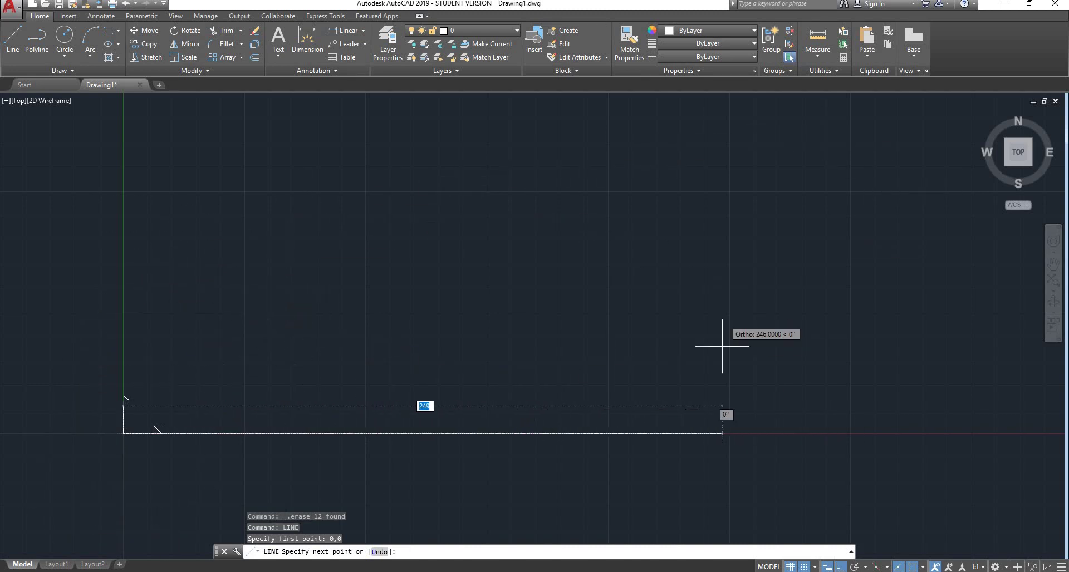
{"action": "left_click", "coordinate": [559, 431]}
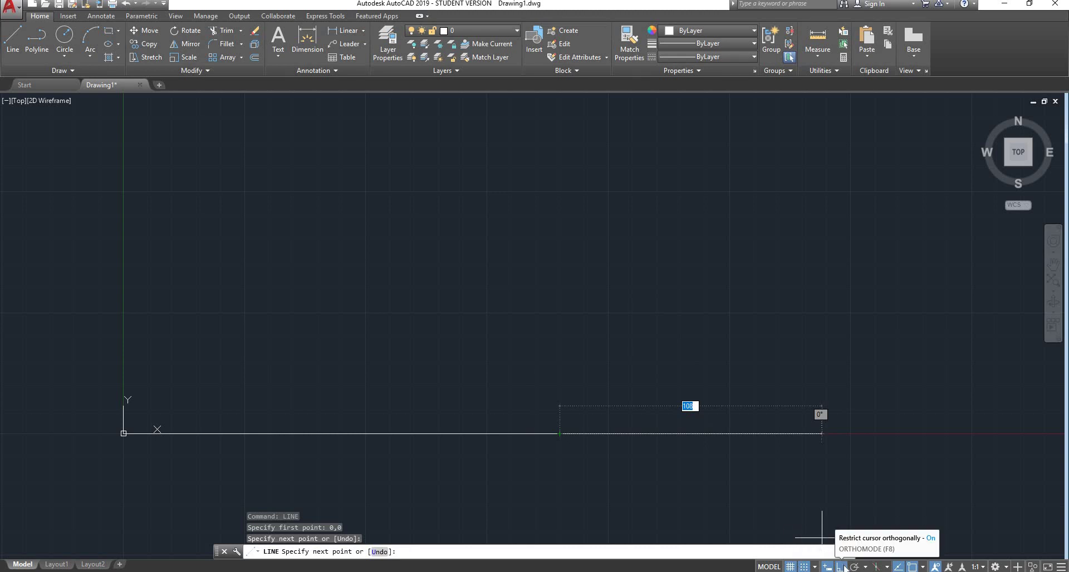
Step: Turn Ortho off and add a 100-unit vertical segment using relative input 0,100
{"action": "left_click", "coordinate": [844, 567]}
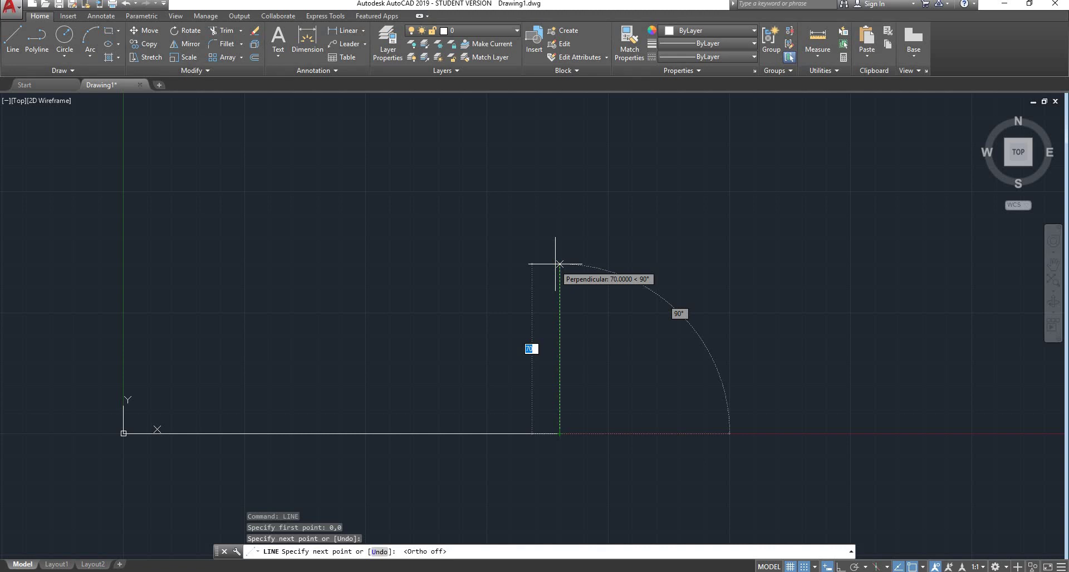
{"action": "type", "text": "0"}
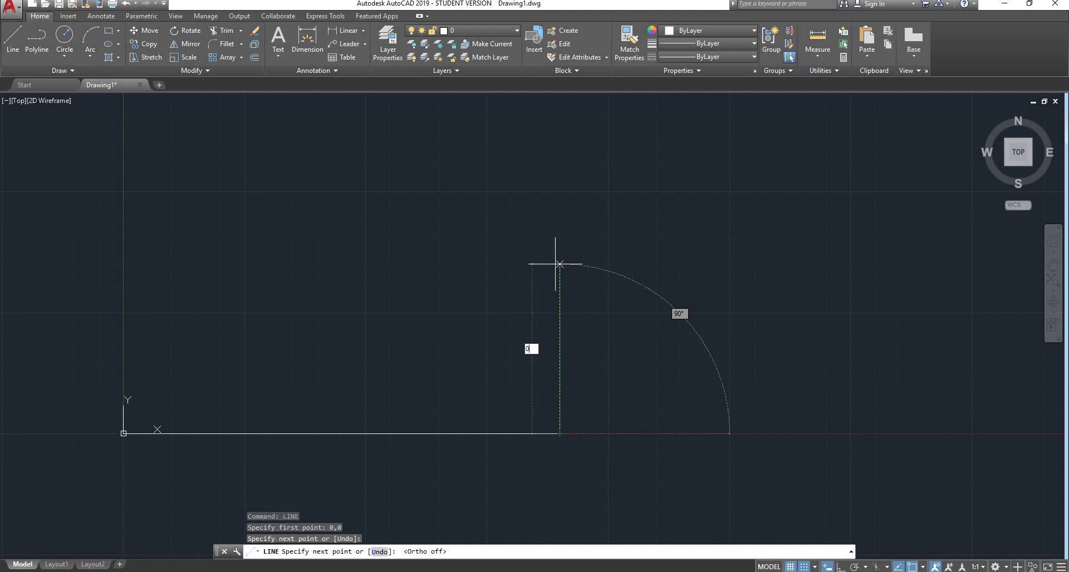
{"action": "key", "text": "Tab"}
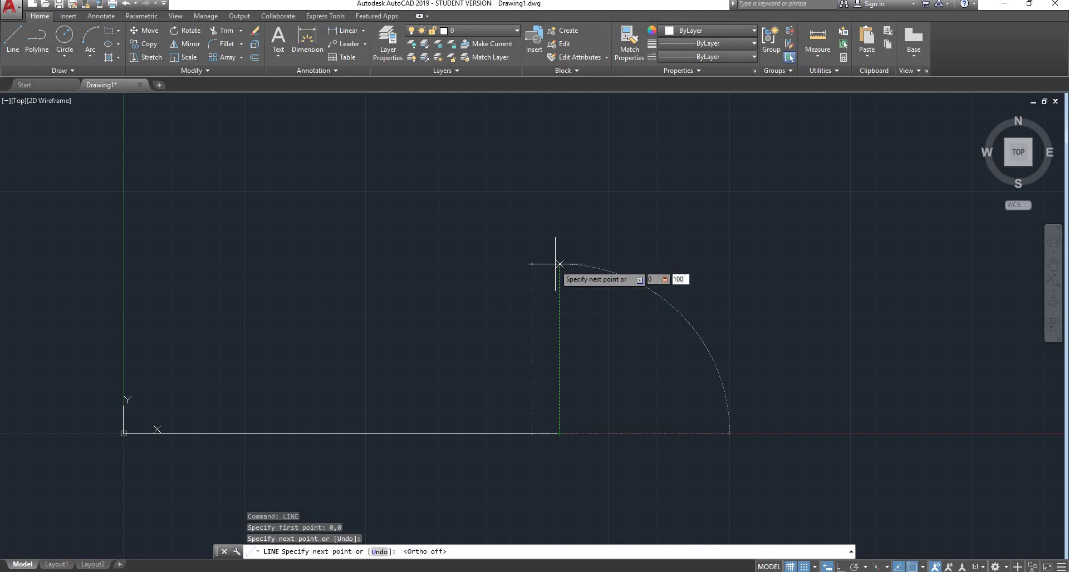
{"action": "type", "text": "100"}
{"action": "key", "text": "Return"}
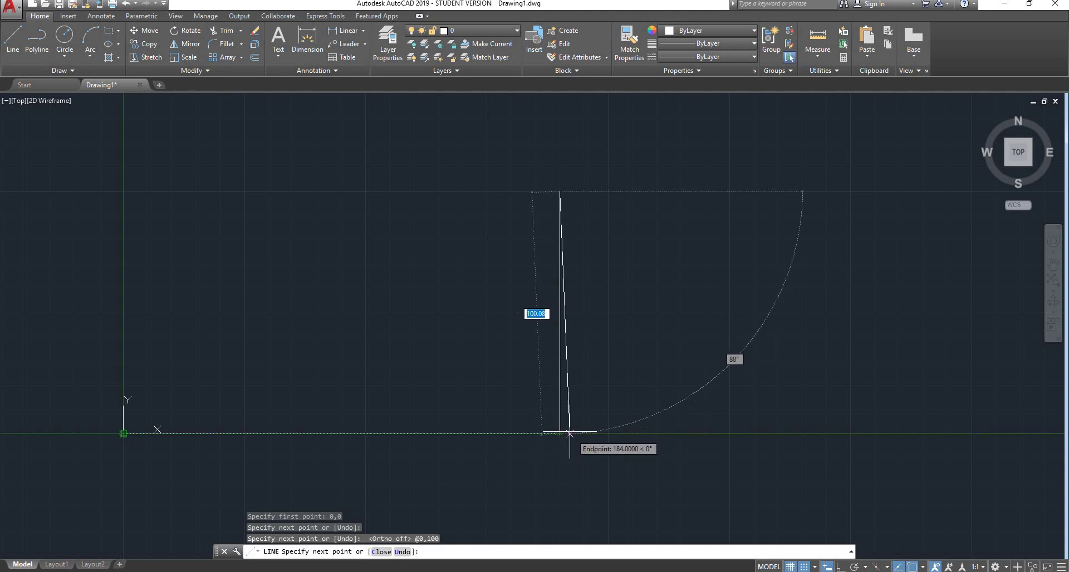
Step: Try a zero-offset 0,0 point entry, then enter length 180 at angle 0
{"action": "scroll", "coordinate": [594, 342], "scroll_direction": "down", "scroll_amount": 2}
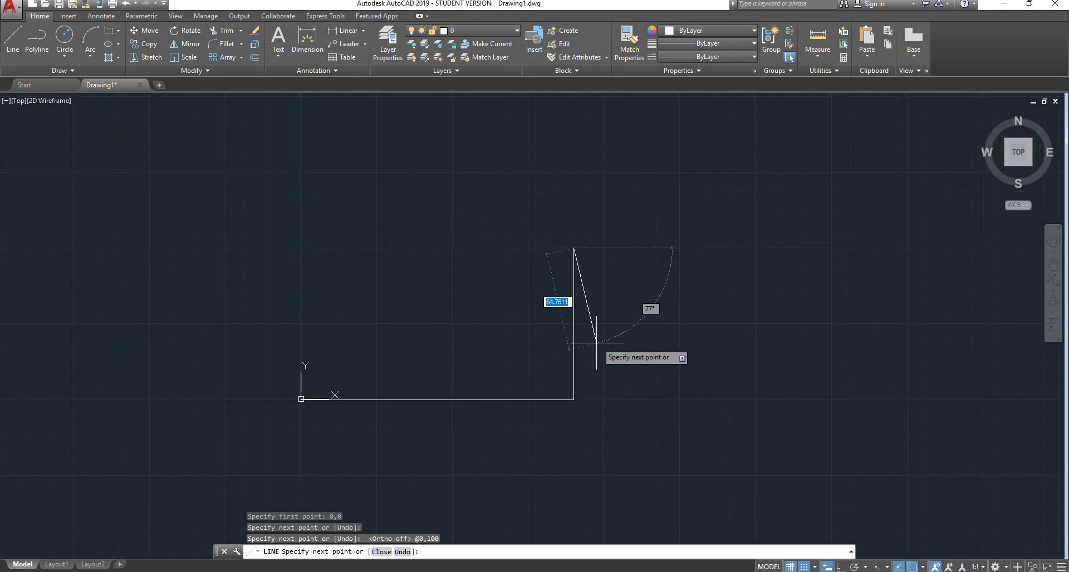
{"action": "scroll", "coordinate": [595, 266], "scroll_direction": "up", "scroll_amount": 2}
{"action": "scroll", "coordinate": [591, 308], "scroll_direction": "up", "scroll_amount": 6}
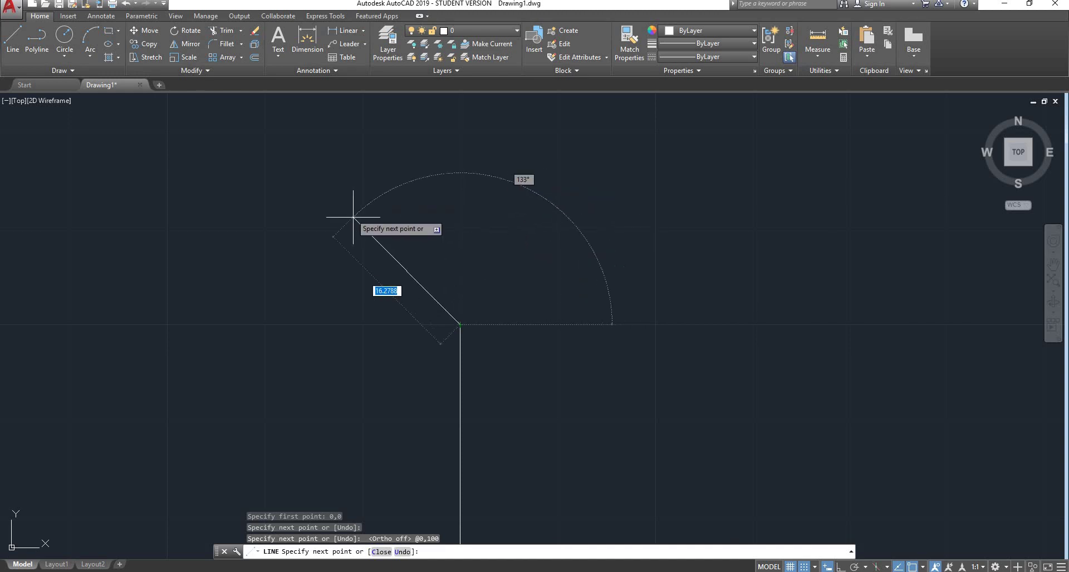
{"action": "scroll", "coordinate": [558, 341], "scroll_direction": "down", "scroll_amount": 10}
{"action": "scroll", "coordinate": [622, 289], "scroll_direction": "up", "scroll_amount": 8}
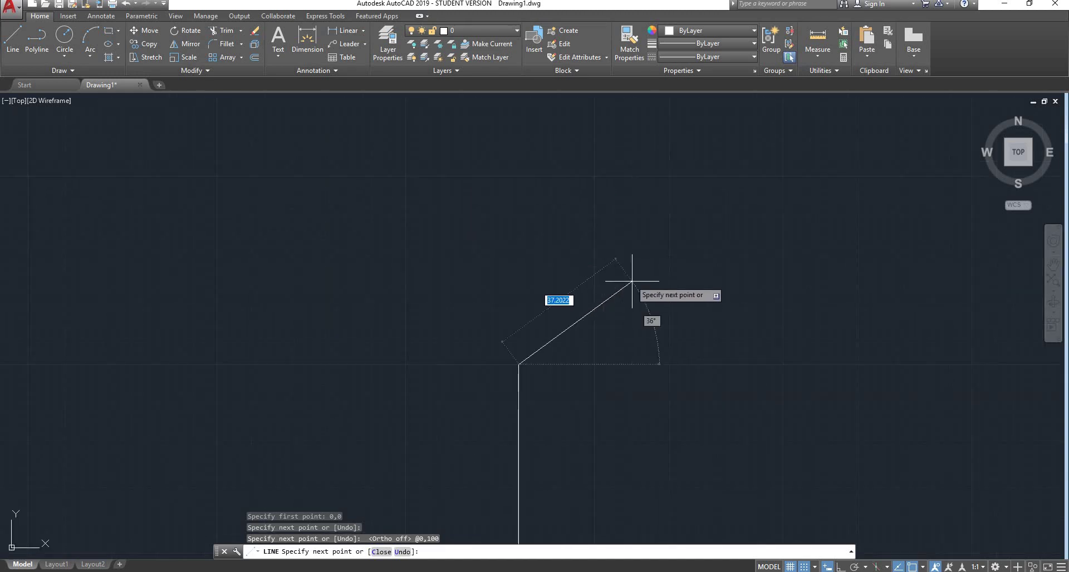
{"action": "scroll", "coordinate": [627, 274], "scroll_direction": "down", "scroll_amount": 10}
{"action": "scroll", "coordinate": [627, 281], "scroll_direction": "up", "scroll_amount": 4}
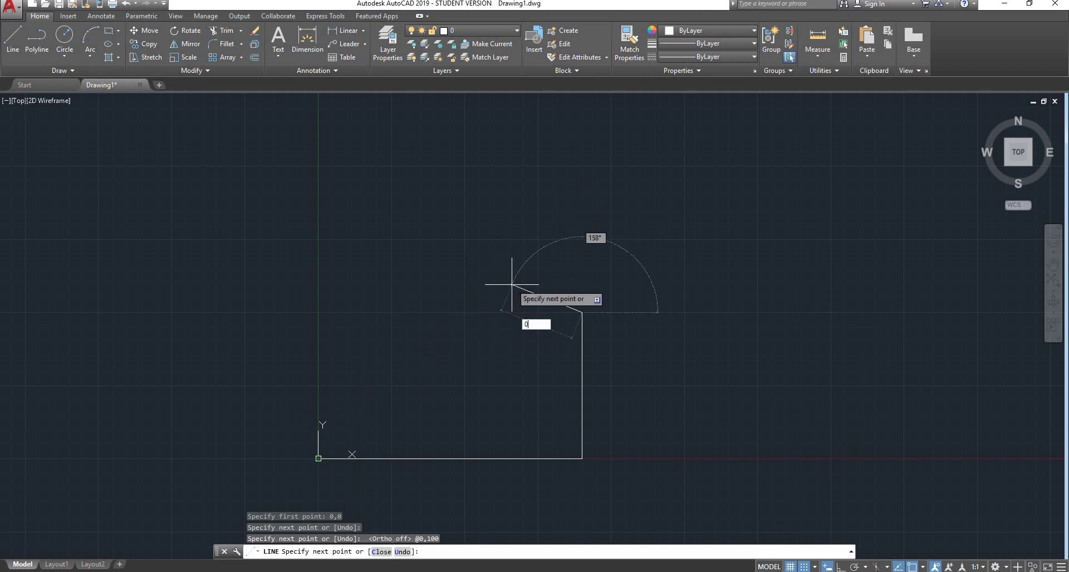
{"action": "key", "text": "Tab"}
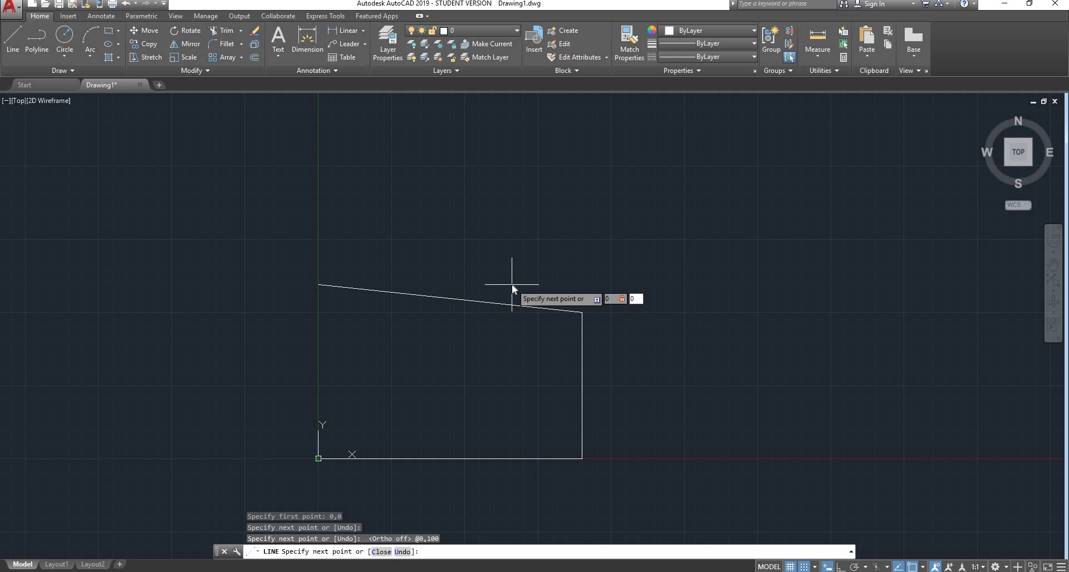
{"action": "type", "text": "0"}
{"action": "key", "text": "Return"}
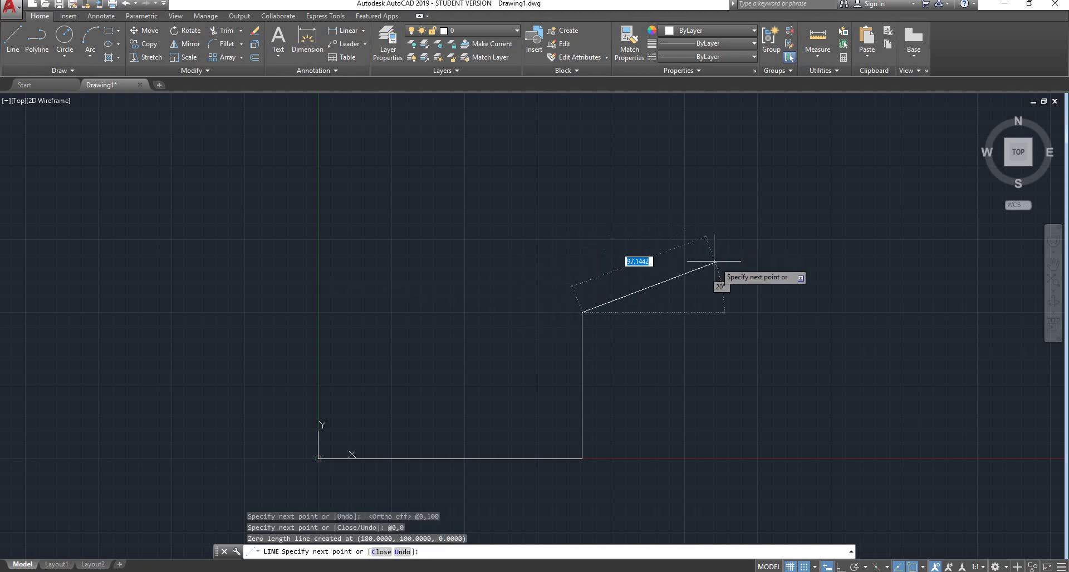
{"action": "type", "text": "180"}
{"action": "key", "text": "Tab"}
{"action": "type", "text": "0"}
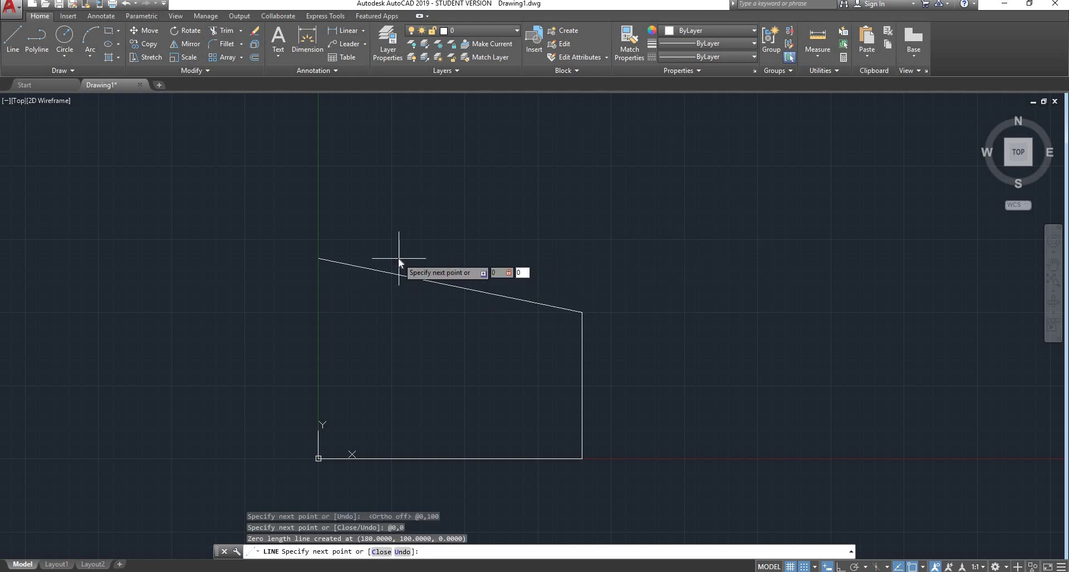
{"action": "key", "text": "Return"}
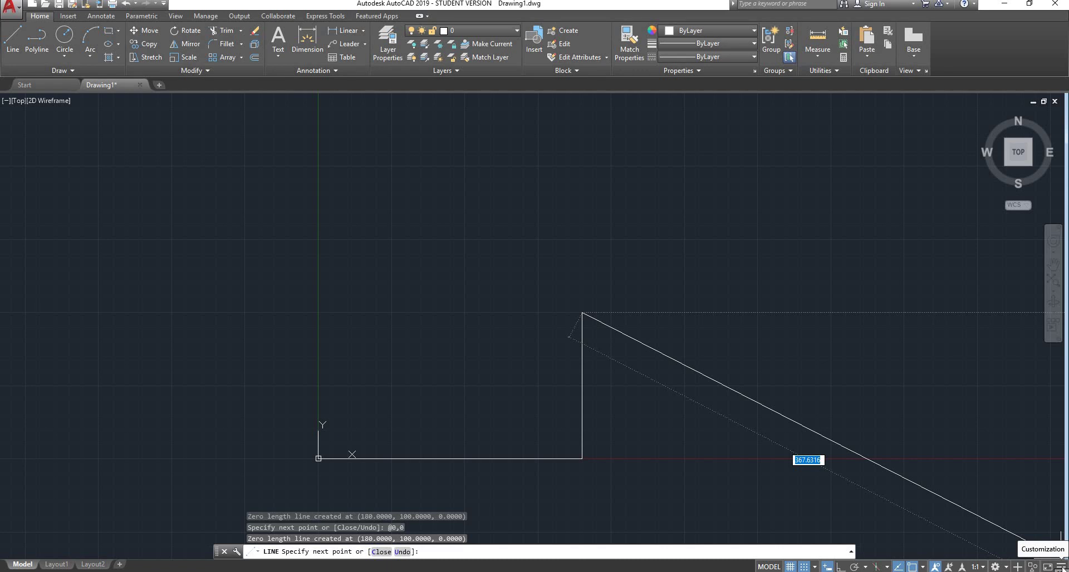
{"action": "left_click", "coordinate": [1060, 566]}
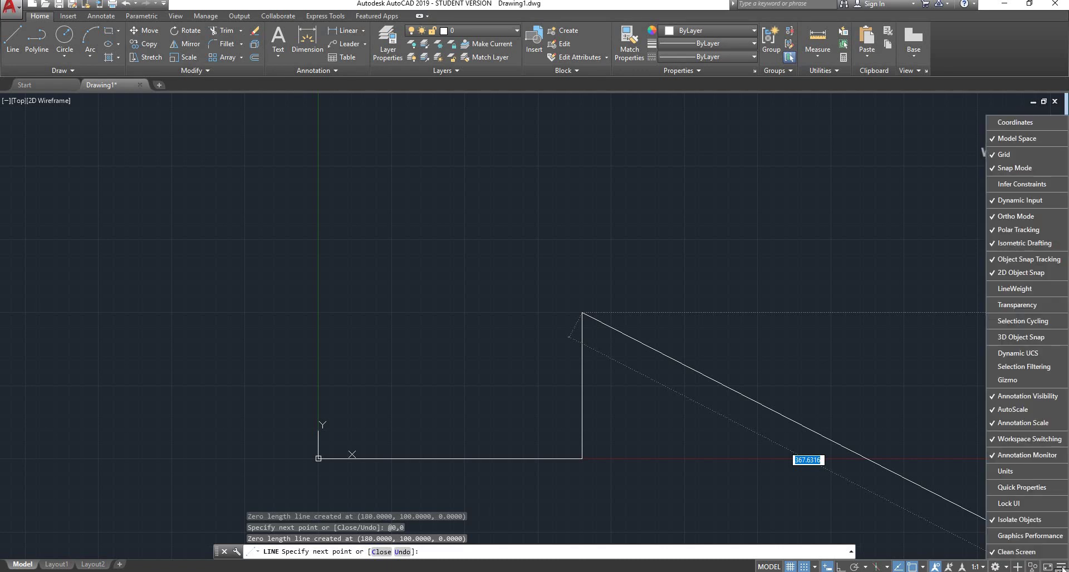
{"action": "left_click", "coordinate": [1010, 200]}
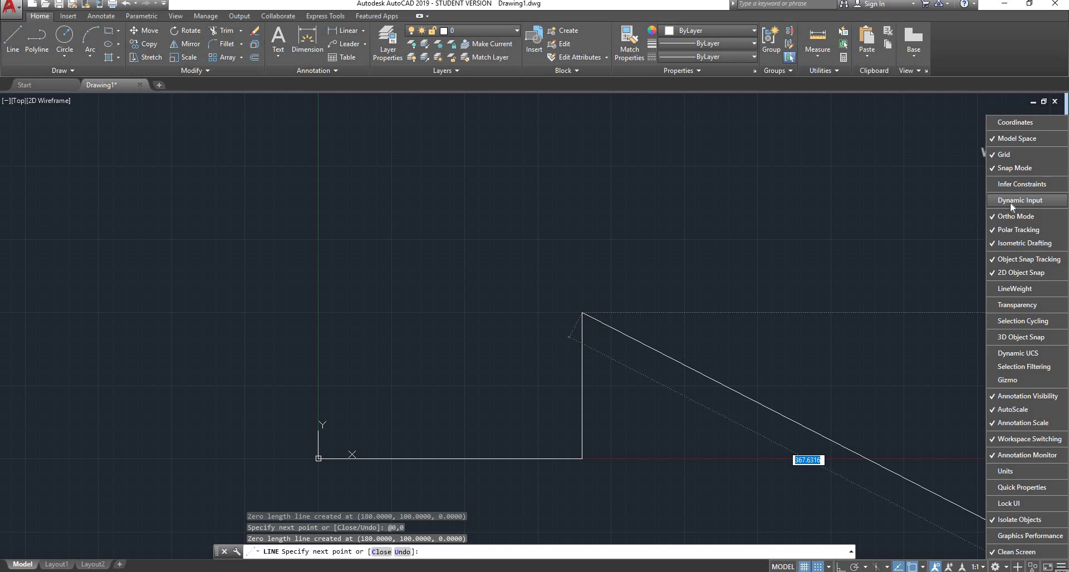
{"action": "left_click", "coordinate": [1009, 201]}
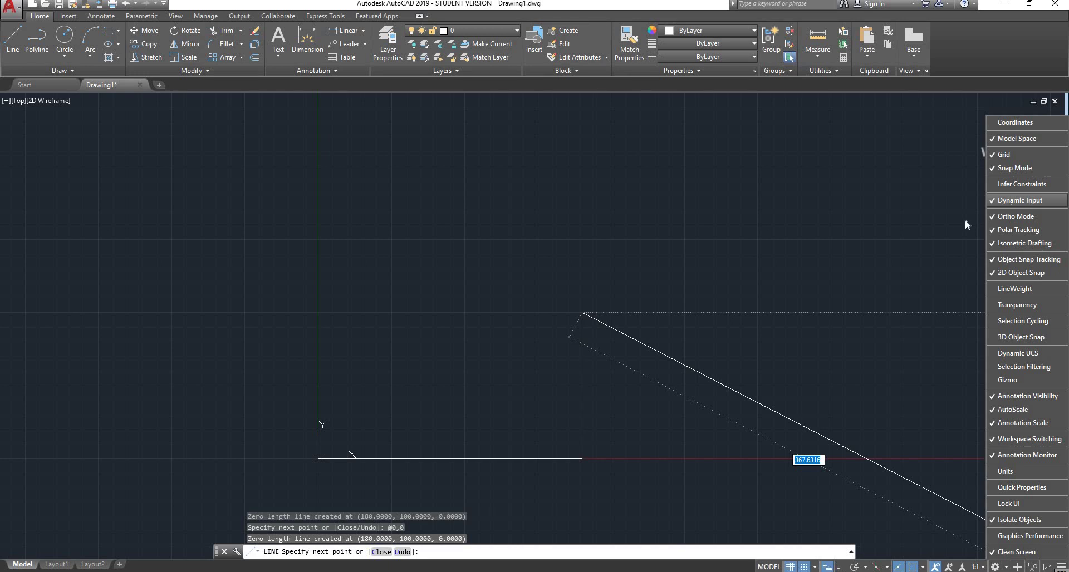
{"action": "left_click", "coordinate": [792, 262]}
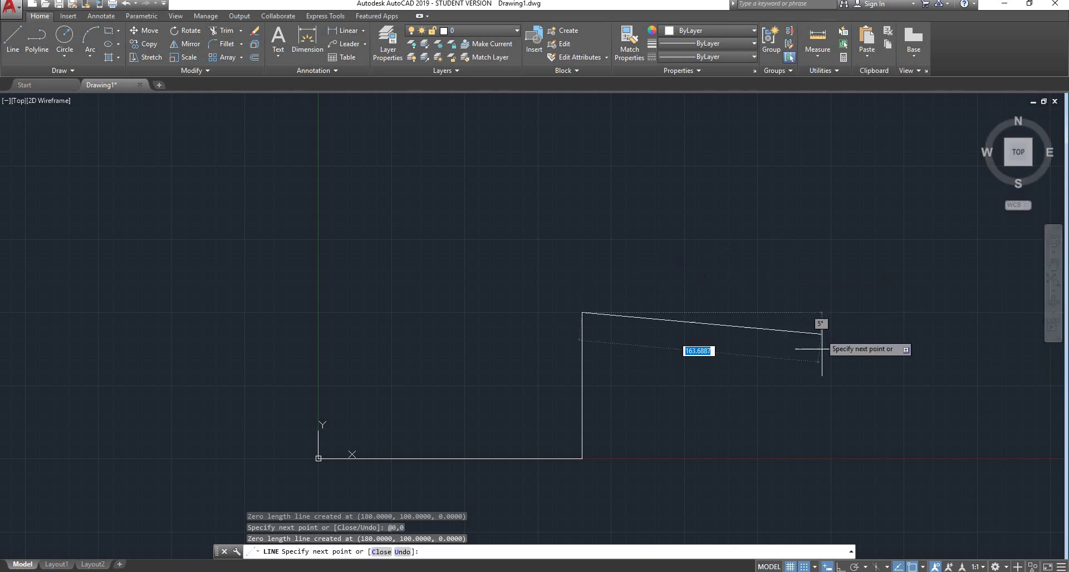
{"action": "left_click", "coordinate": [827, 566]}
{"action": "left_click", "coordinate": [827, 566]}
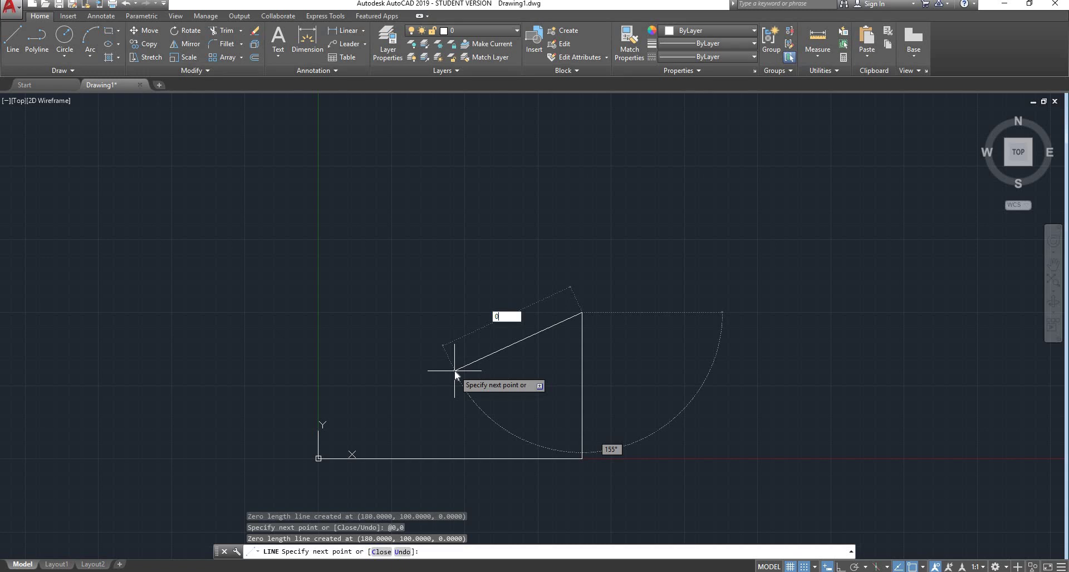
Step: Close the triangle with a segment to absolute point #0,0, then end LINE via right-click Enter
{"action": "type", "text": "0,"}
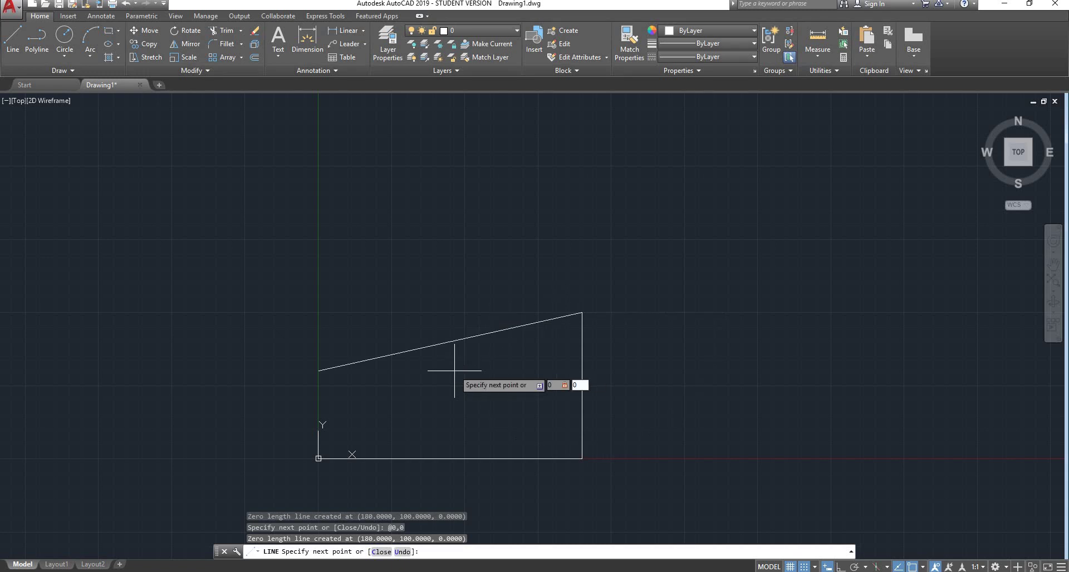
{"action": "key", "text": "BackSpace"}
{"action": "key", "text": "BackSpace"}
{"action": "key", "text": "BackSpace"}
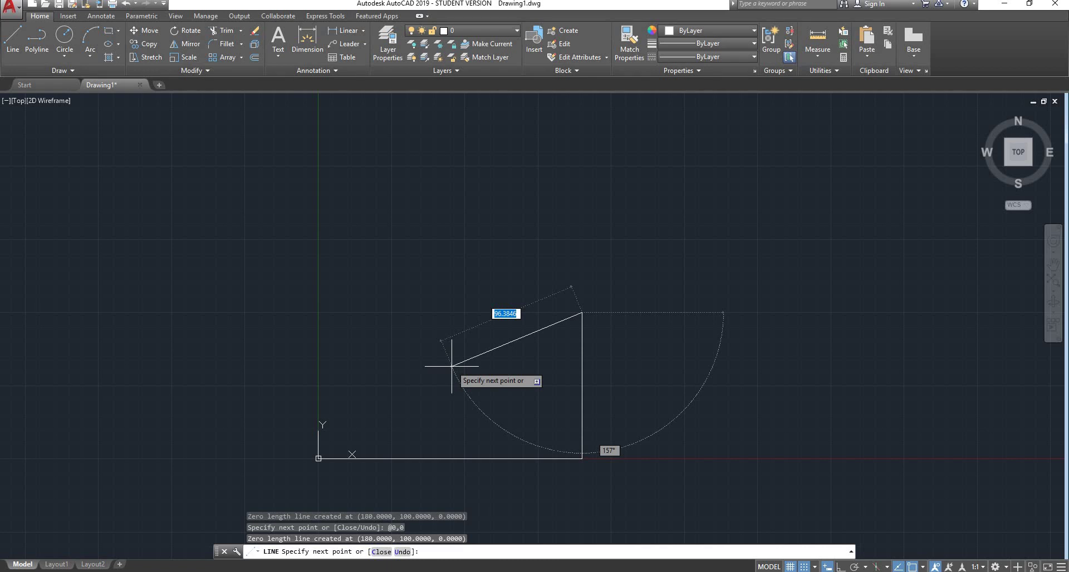
{"action": "type", "text": "#"}
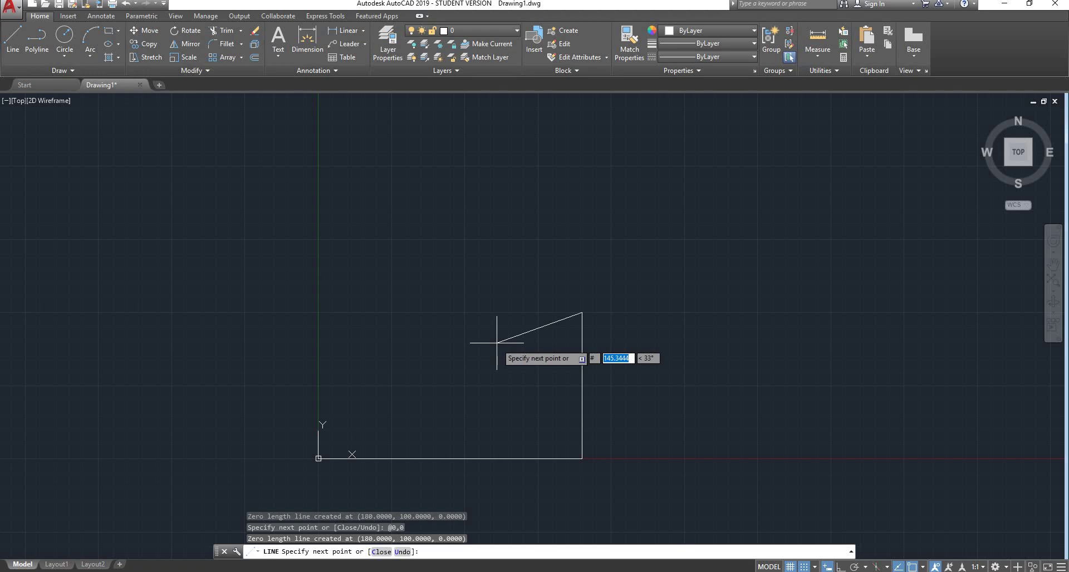
{"action": "type", "text": "0,0"}
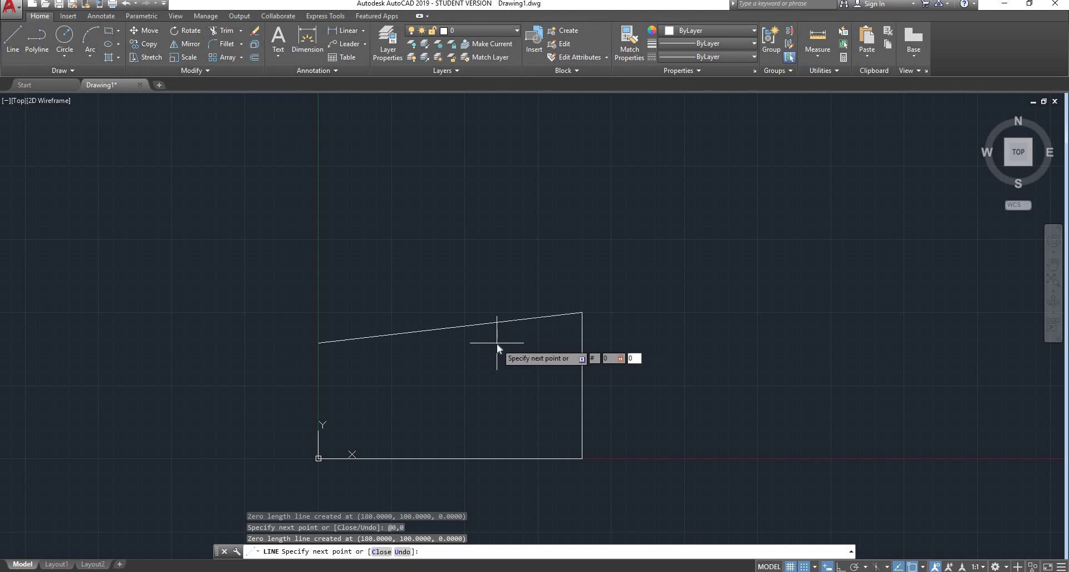
{"action": "key", "text": "Return"}
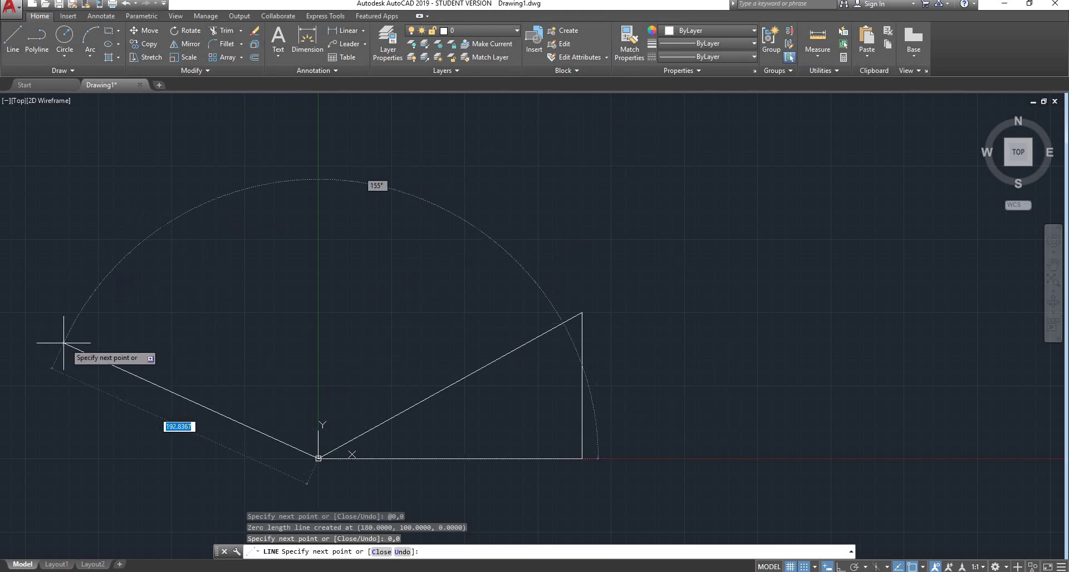
{"action": "right_click", "coordinate": [205, 343]}
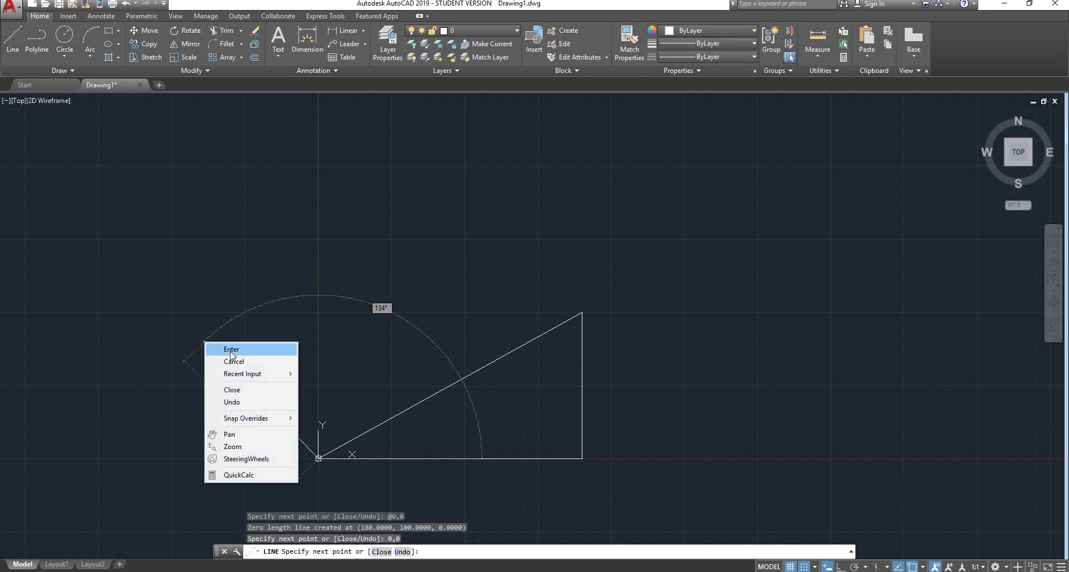
{"action": "left_click", "coordinate": [225, 348]}
{"action": "scroll", "coordinate": [222, 346], "scroll_direction": "down", "scroll_amount": 4}
{"action": "scroll", "coordinate": [457, 201], "scroll_direction": "up", "scroll_amount": 2}
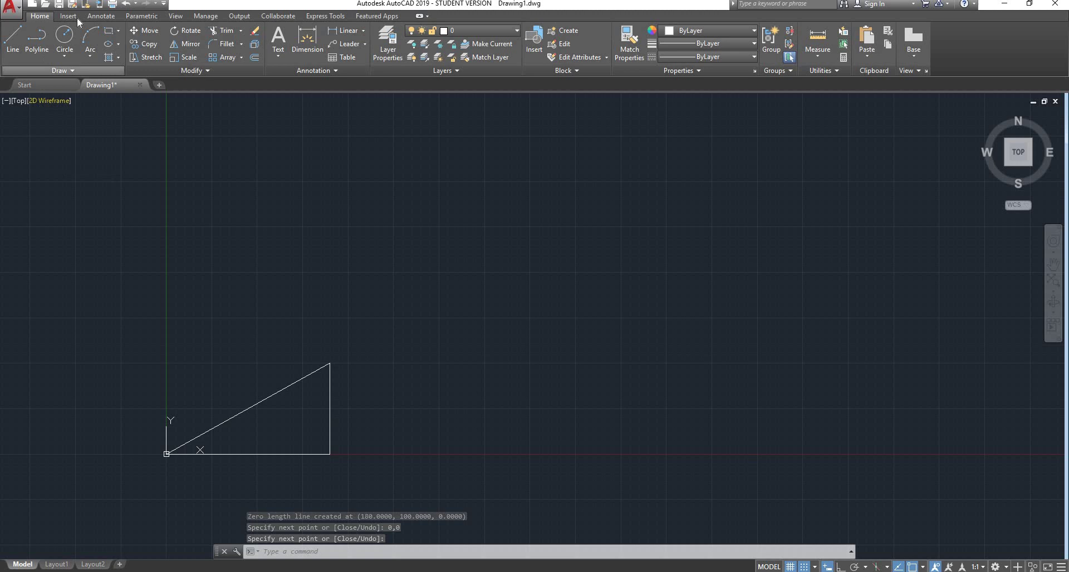
Step: Draw a circle above the triangle by picking its centre and radius
{"action": "left_click", "coordinate": [66, 39]}
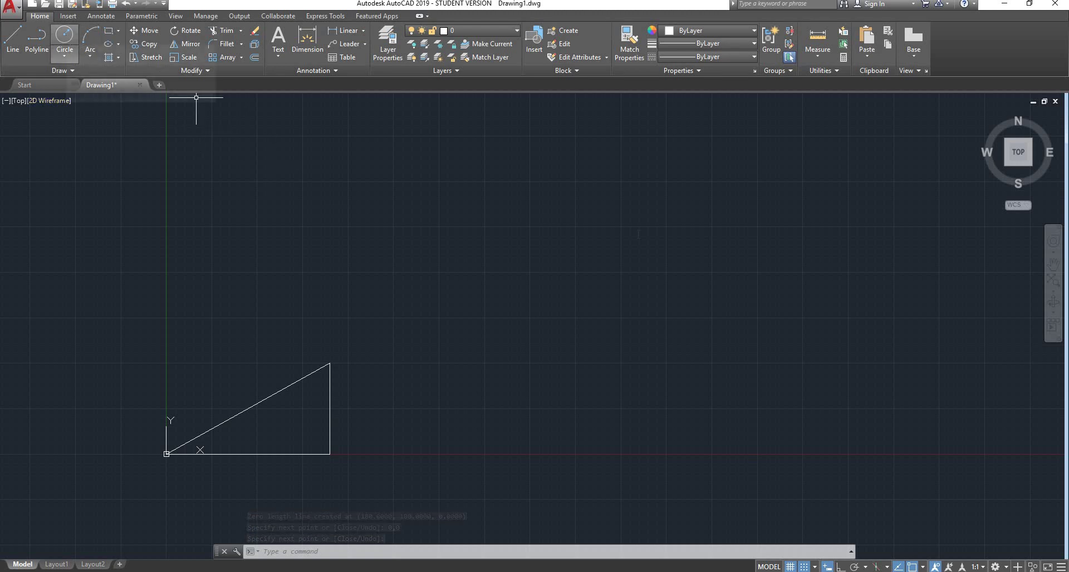
{"action": "left_click", "coordinate": [541, 215]}
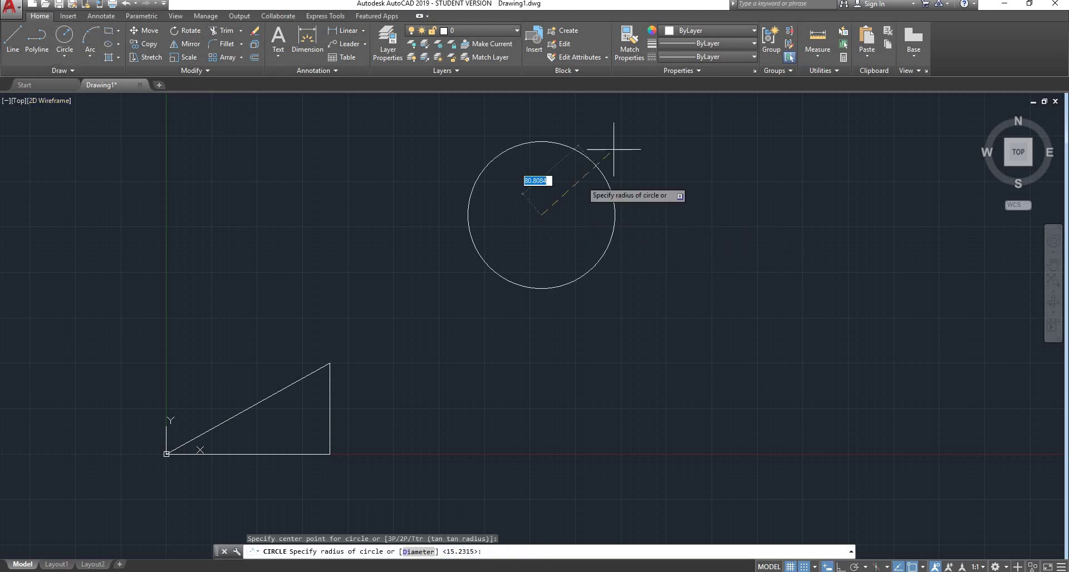
{"action": "left_click", "coordinate": [624, 207]}
Step: Move the circle from its centre by a relative 0,0, which leaves it in place
{"action": "left_click", "coordinate": [606, 205]}
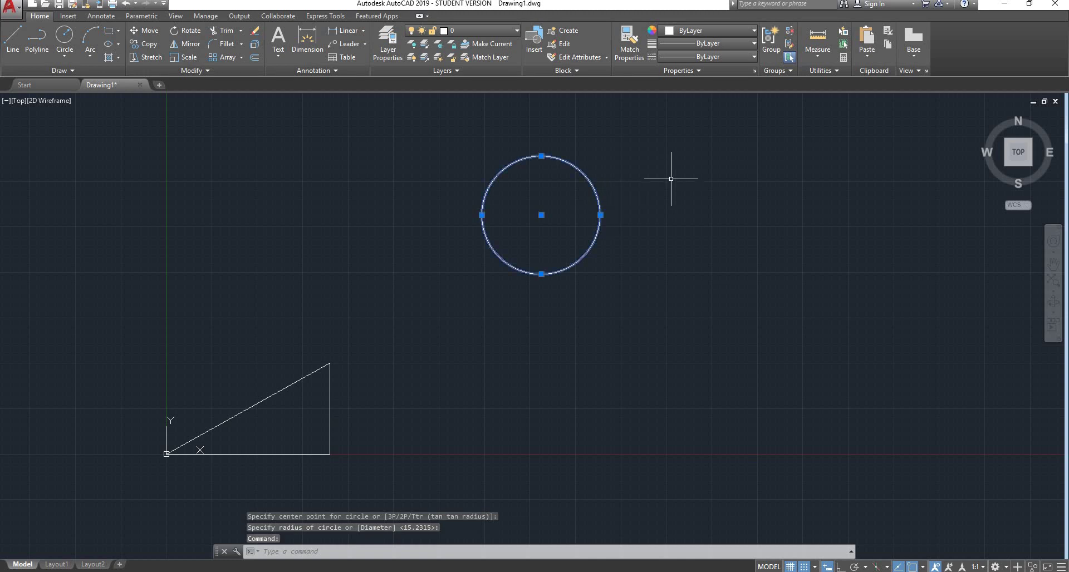
{"action": "type", "text": "MOVE"}
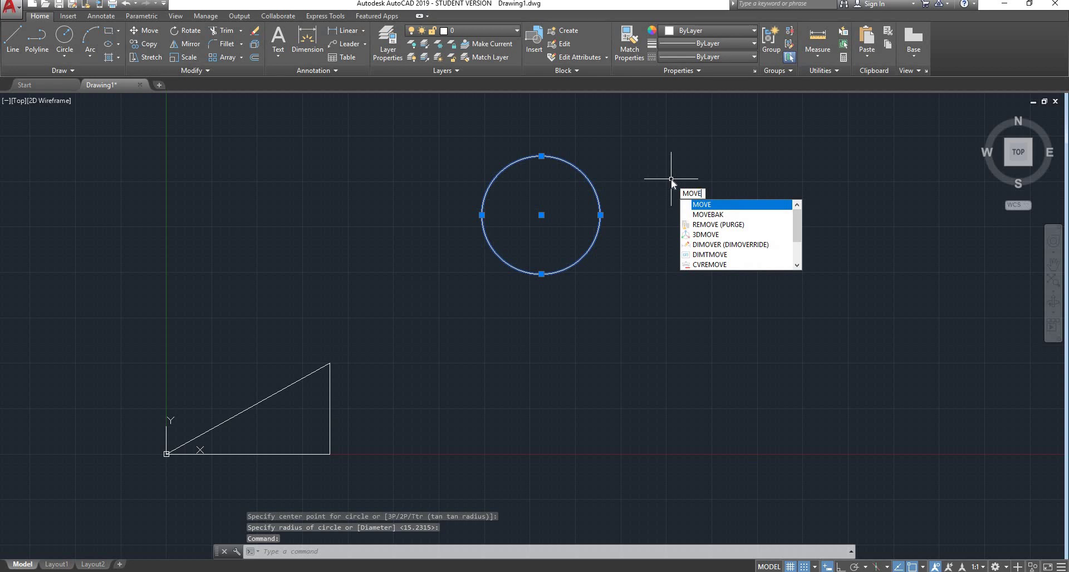
{"action": "key", "text": "Return"}
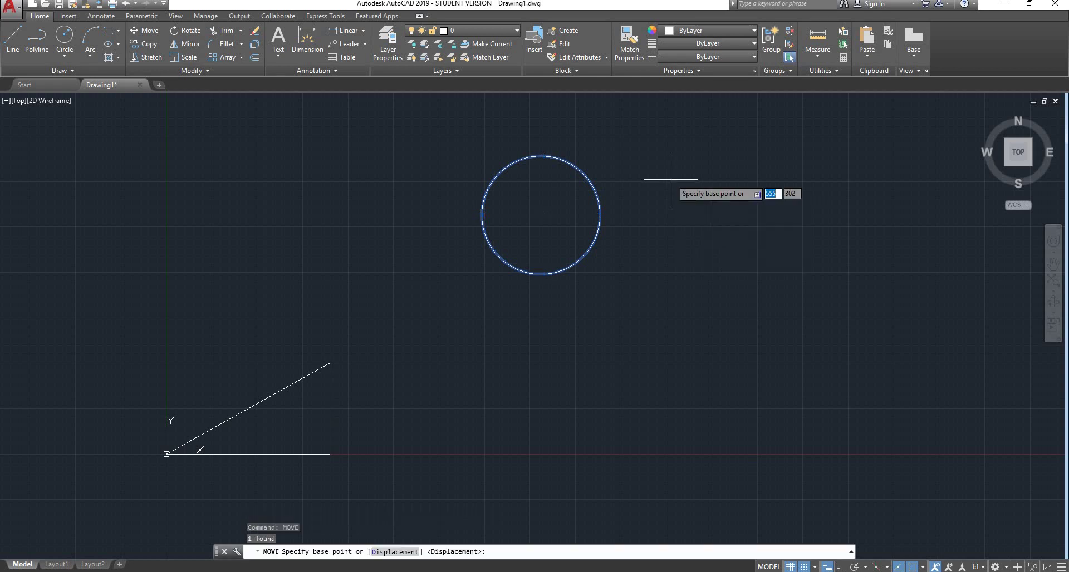
{"action": "left_click", "coordinate": [541, 214]}
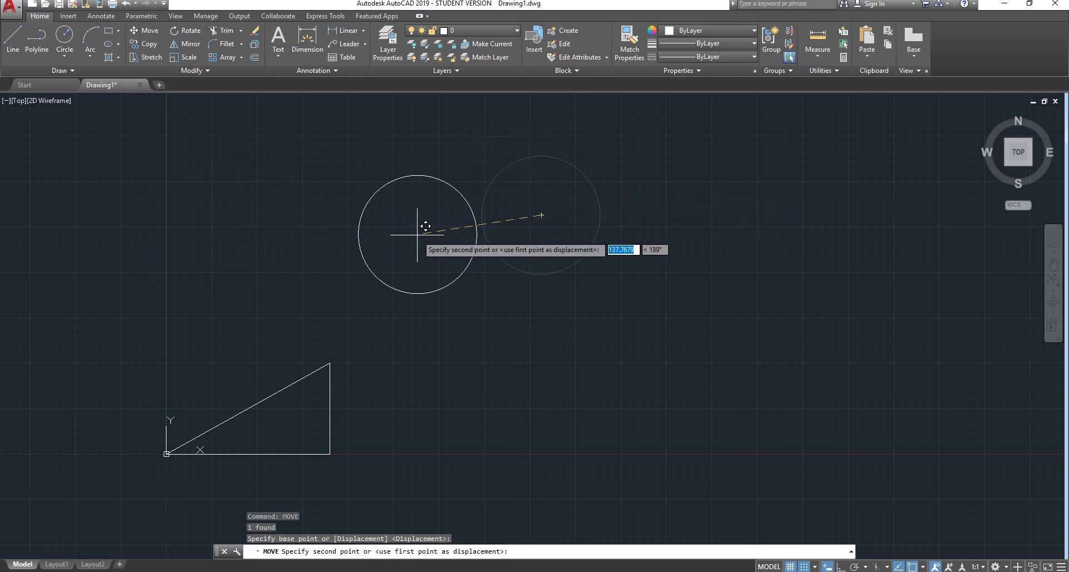
{"action": "type", "text": "0,0"}
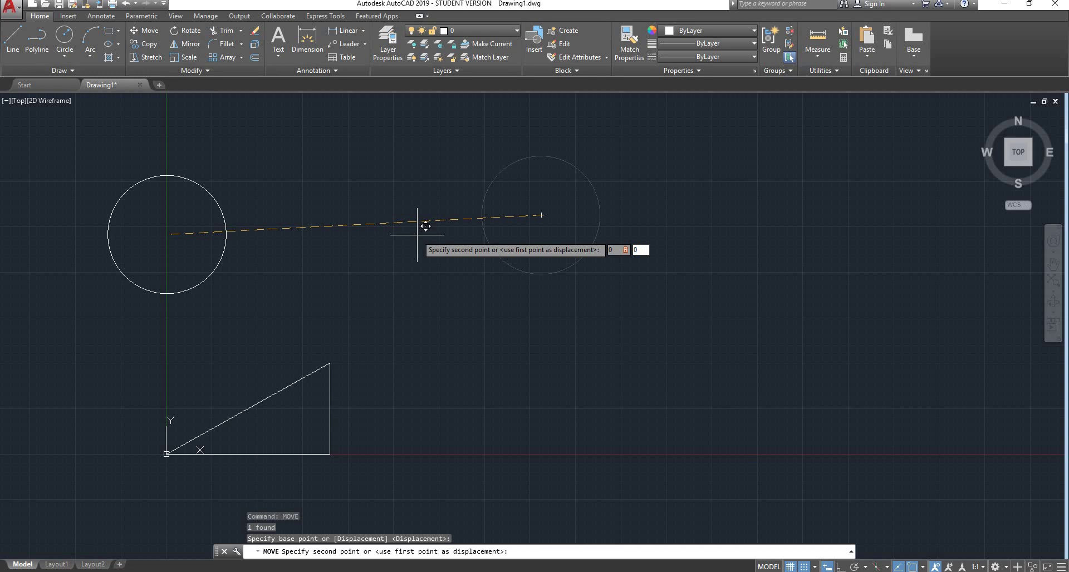
{"action": "key", "text": "Return"}
{"action": "scroll", "coordinate": [423, 231], "scroll_direction": "up", "scroll_amount": 2}
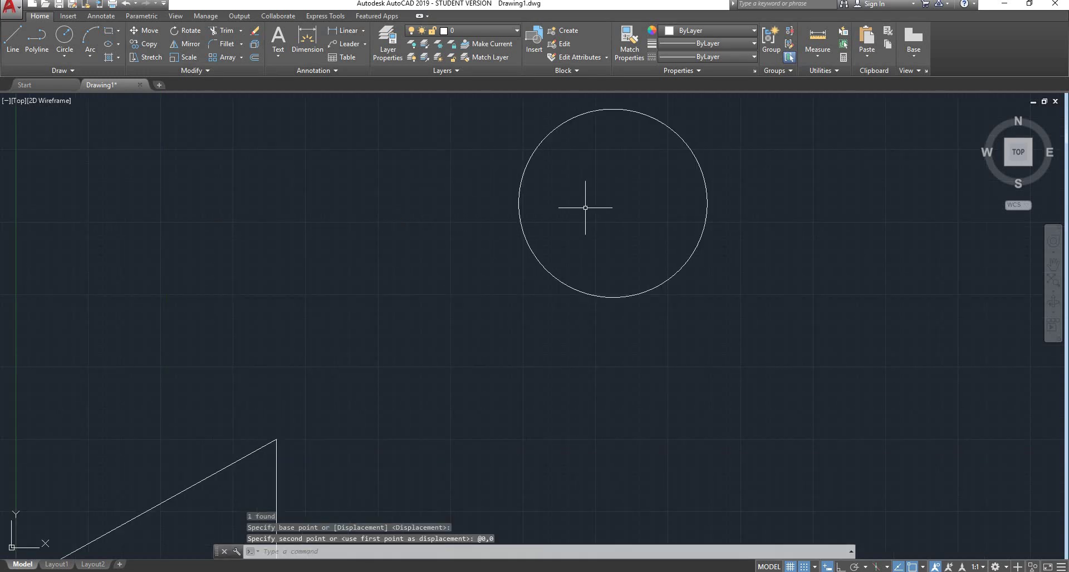
{"action": "scroll", "coordinate": [657, 186], "scroll_direction": "down", "scroll_amount": 5}
{"action": "scroll", "coordinate": [665, 182], "scroll_direction": "up", "scroll_amount": 3}
Step: Move the circle from its centre to absolute point #0,0 at the origin
{"action": "left_click", "coordinate": [663, 182]}
{"action": "type", "text": "m"}
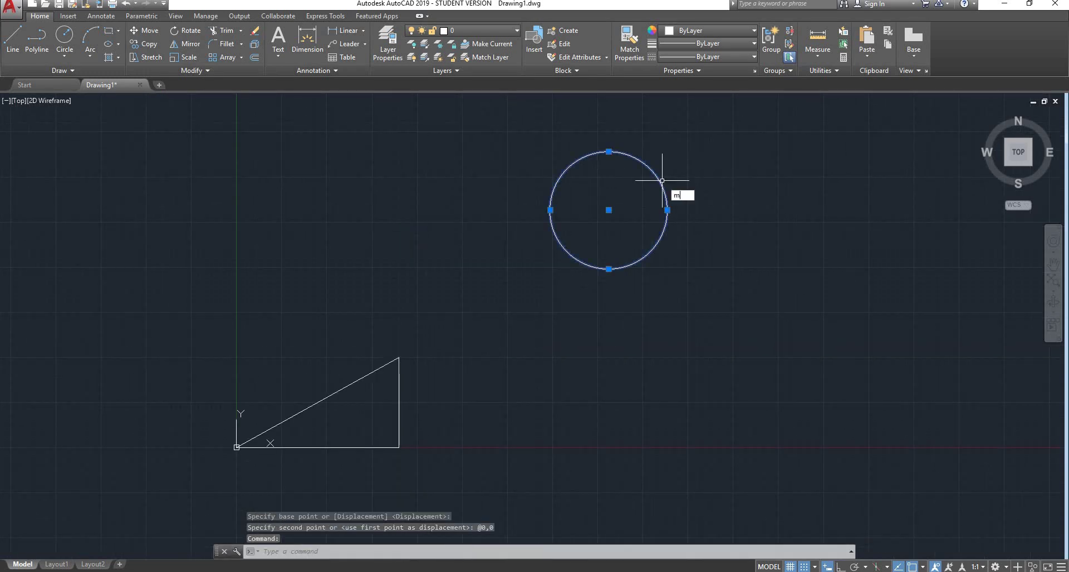
{"action": "type", "text": "ove"}
{"action": "key", "text": "Return"}
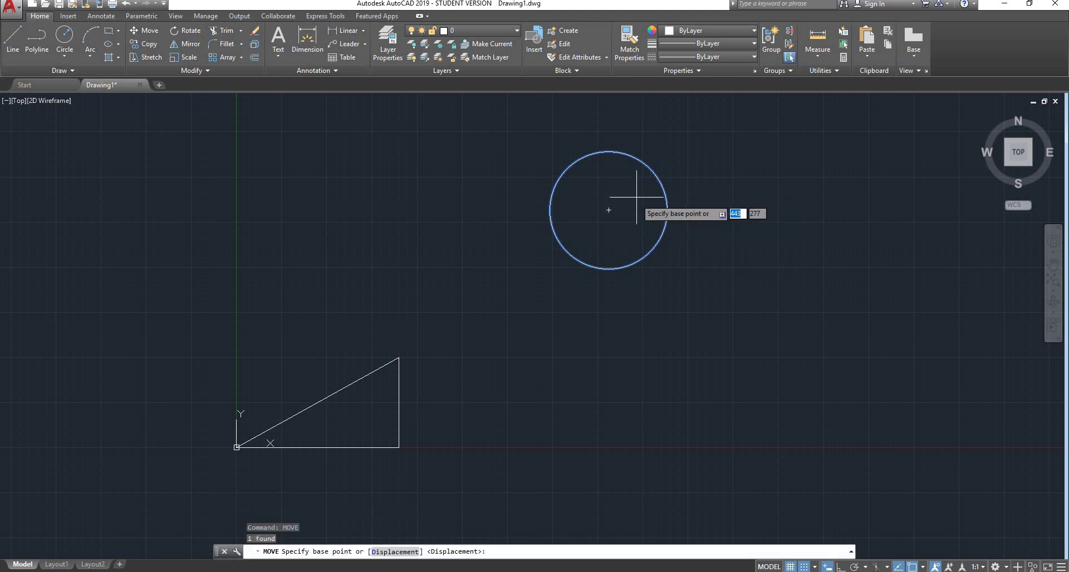
{"action": "left_click", "coordinate": [609, 210]}
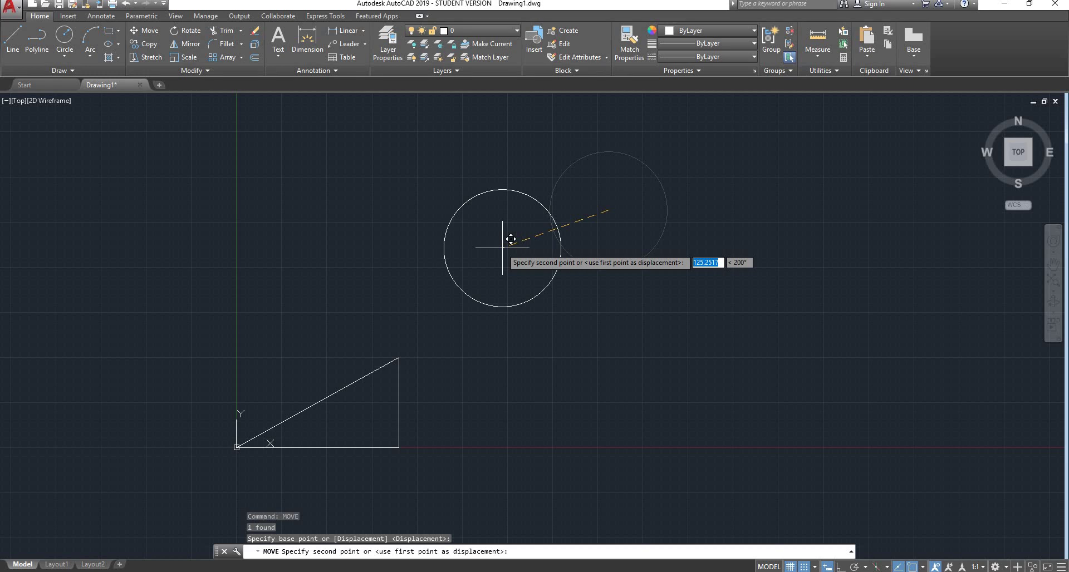
{"action": "type", "text": "#0,0"}
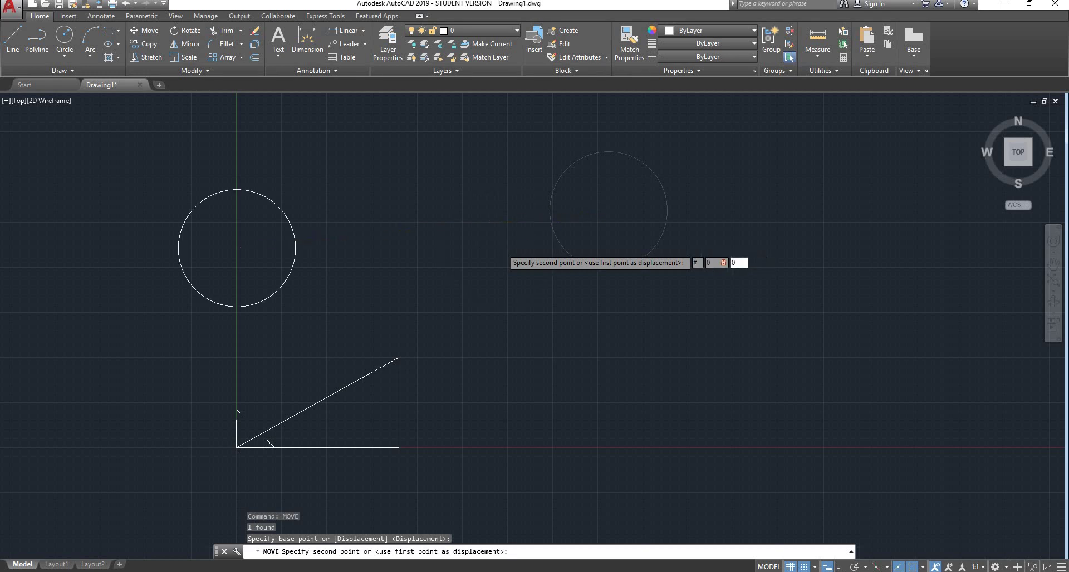
{"action": "key", "text": "Return"}
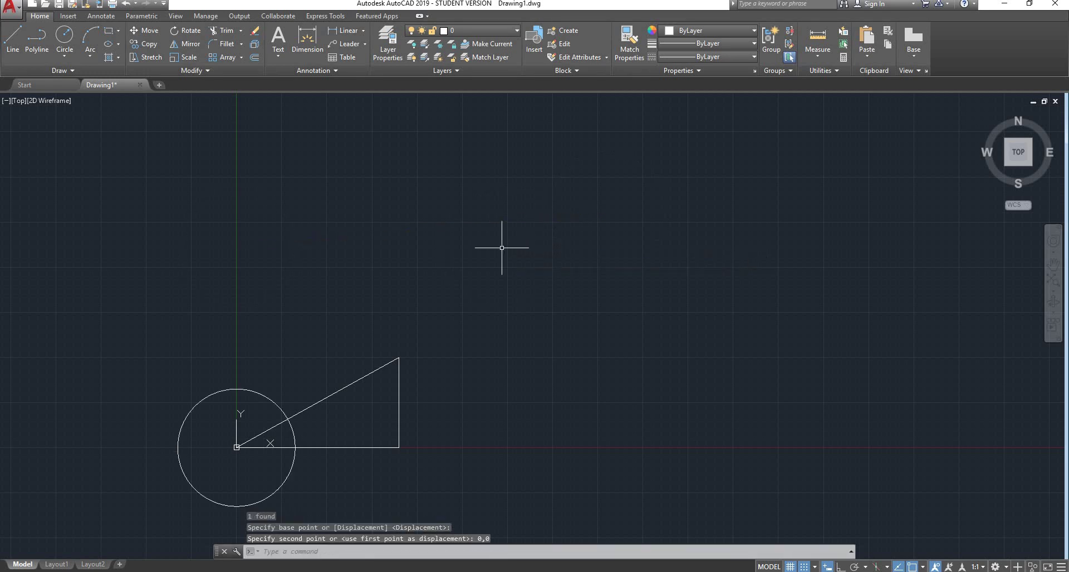
{"action": "scroll", "coordinate": [389, 334], "scroll_direction": "down", "scroll_amount": 4}
{"action": "scroll", "coordinate": [325, 367], "scroll_direction": "up", "scroll_amount": 6}
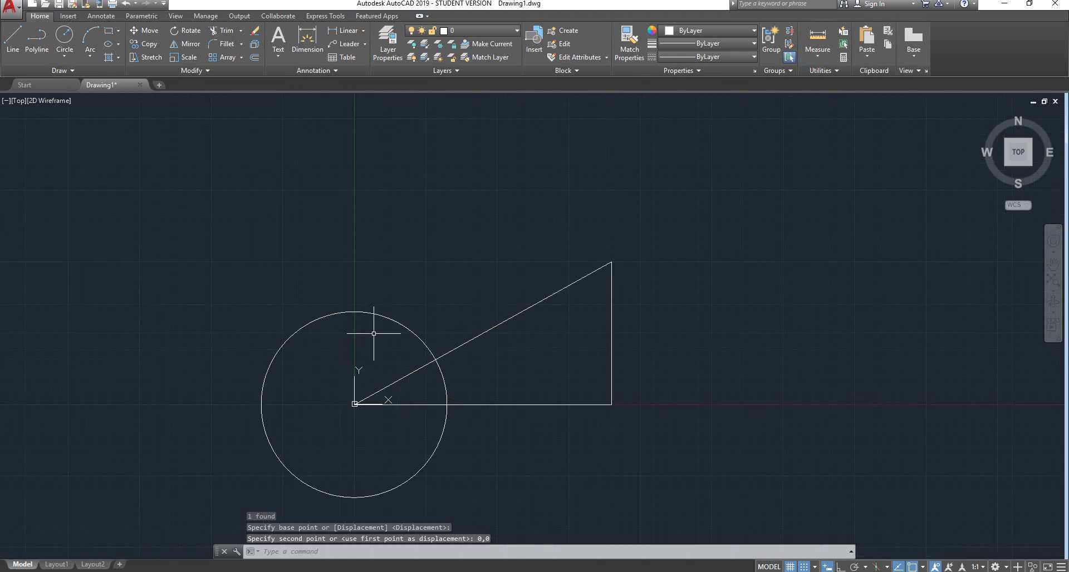
Step: Erase the circle, hypotenuse and base line with a crossing selection
{"action": "left_click", "coordinate": [537, 261]}
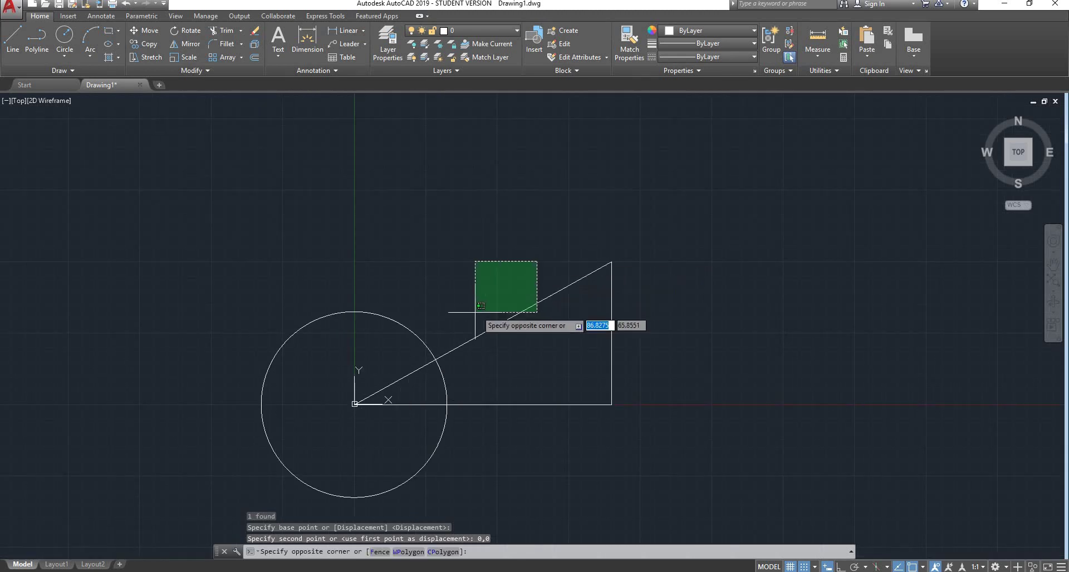
{"action": "left_click", "coordinate": [427, 429]}
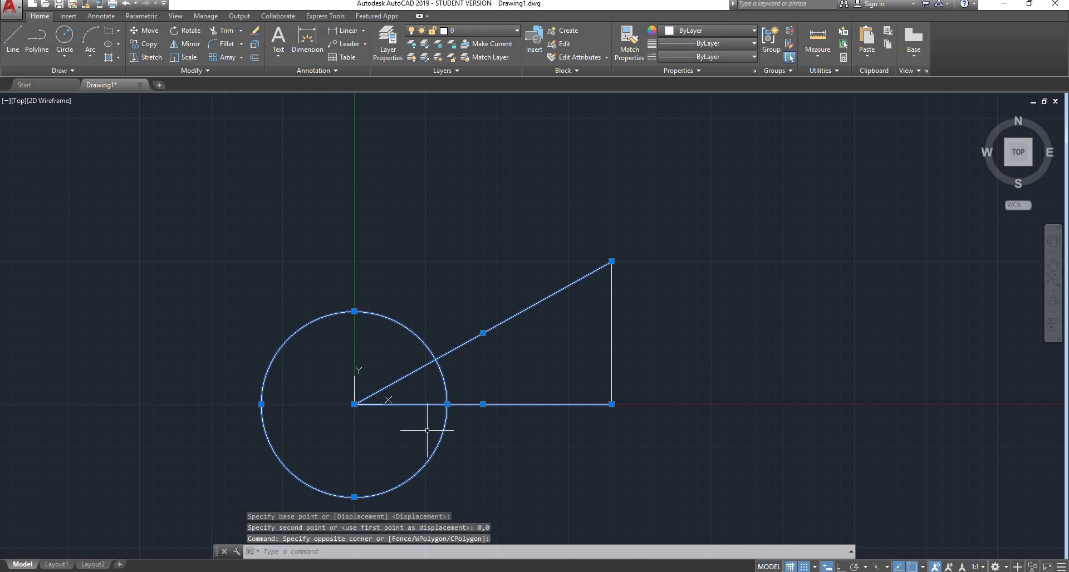
{"action": "key", "text": "Delete"}
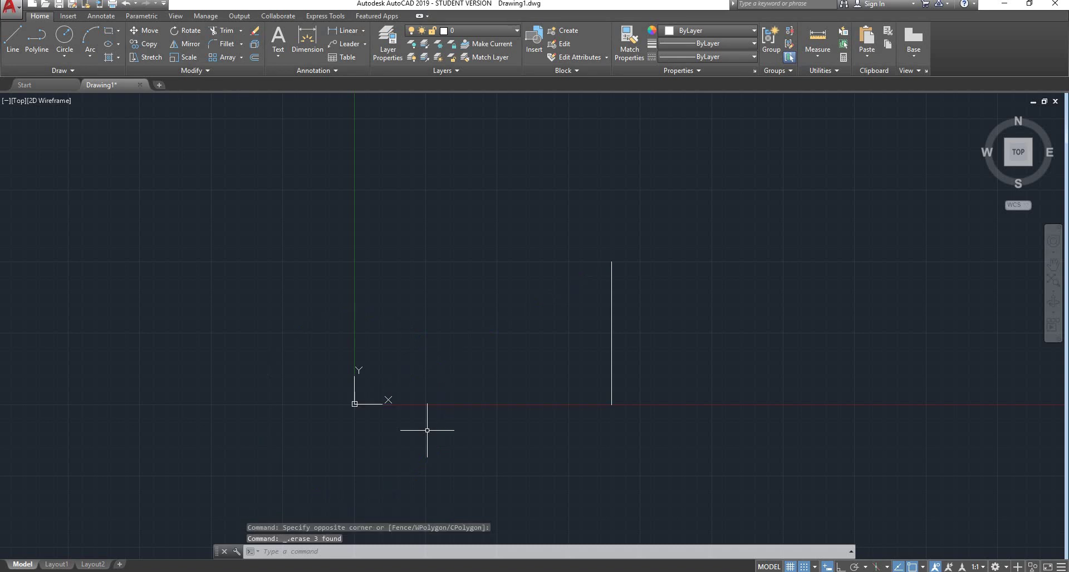
{"action": "scroll", "coordinate": [618, 231], "scroll_direction": "down", "scroll_amount": 6}
{"action": "scroll", "coordinate": [612, 223], "scroll_direction": "up", "scroll_amount": 4}
Step: Erase the remaining vertical line, leaving the drawing empty
{"action": "middle_click_drag", "start_coordinate": [556, 420], "coordinate": [511, 305]}
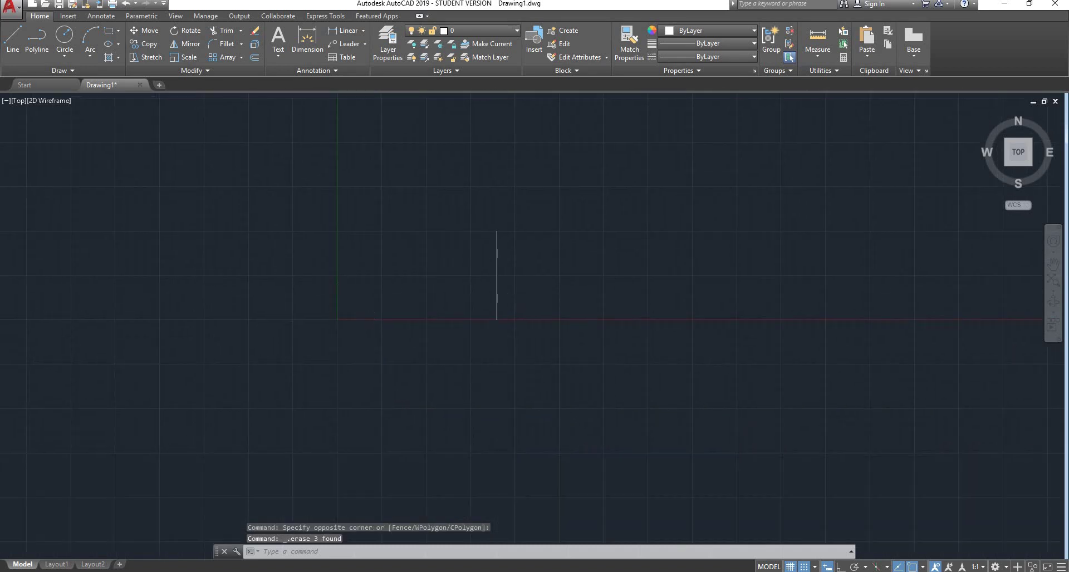
{"action": "scroll", "coordinate": [523, 244], "scroll_direction": "up", "scroll_amount": 4}
{"action": "left_click", "coordinate": [518, 179]}
{"action": "left_click", "coordinate": [371, 383]}
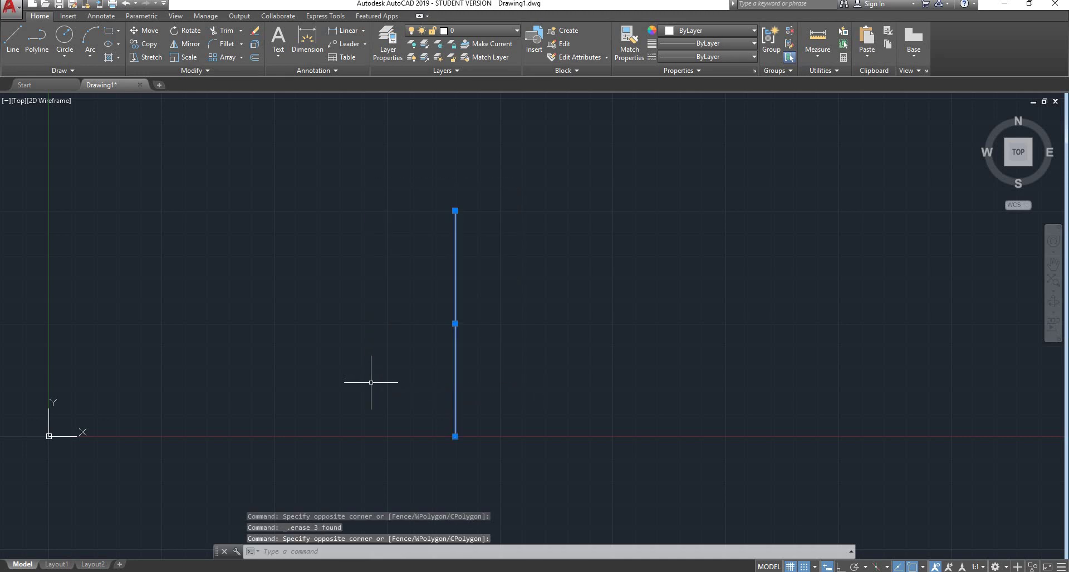
{"action": "key", "text": "Delete"}
{"action": "scroll", "coordinate": [363, 382], "scroll_direction": "down", "scroll_amount": 5}
{"action": "mouse_move", "coordinate": [377, 294]}
{"action": "middle_mouse_down"}
{"action": "mouse_move", "coordinate": [367, 297]}
{"action": "mouse_move", "coordinate": [346, 261]}
{"action": "middle_mouse_up"}
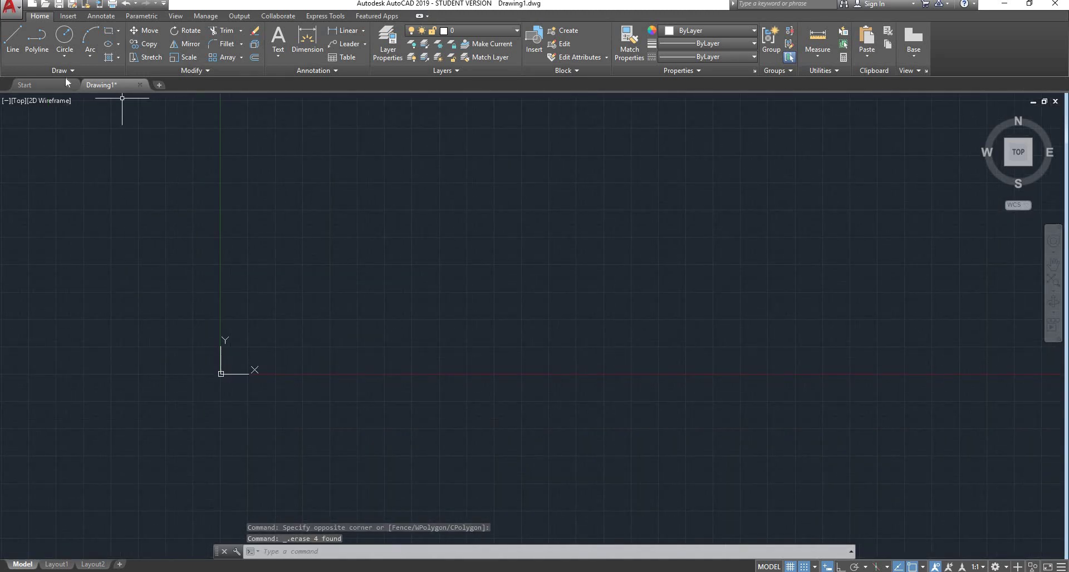
{"action": "scroll", "coordinate": [243, 198], "scroll_direction": "up", "scroll_amount": 2}
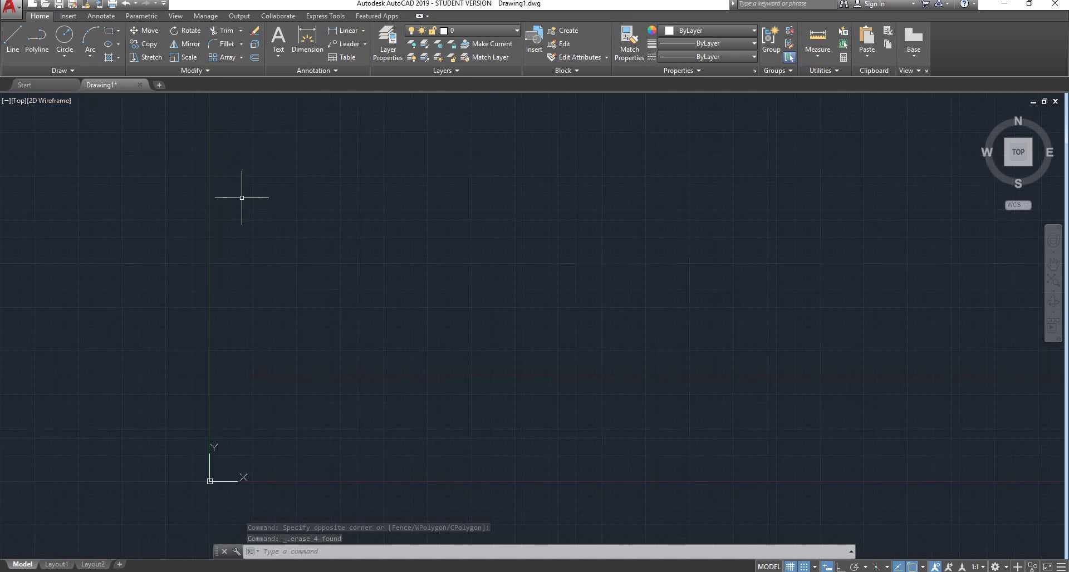
{"action": "left_click", "coordinate": [12, 49]}
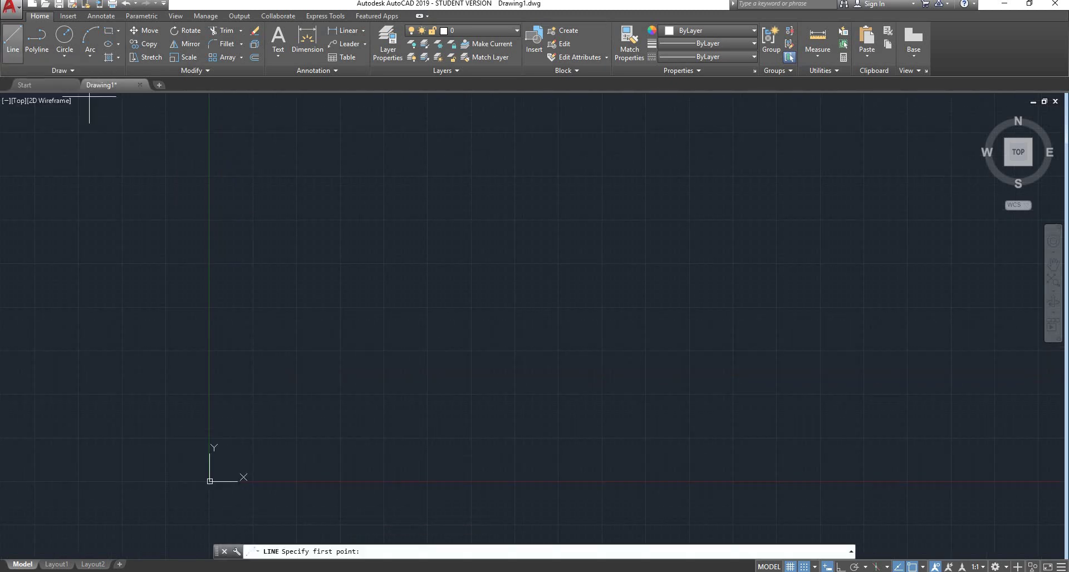
{"action": "left_click", "coordinate": [346, 360]}
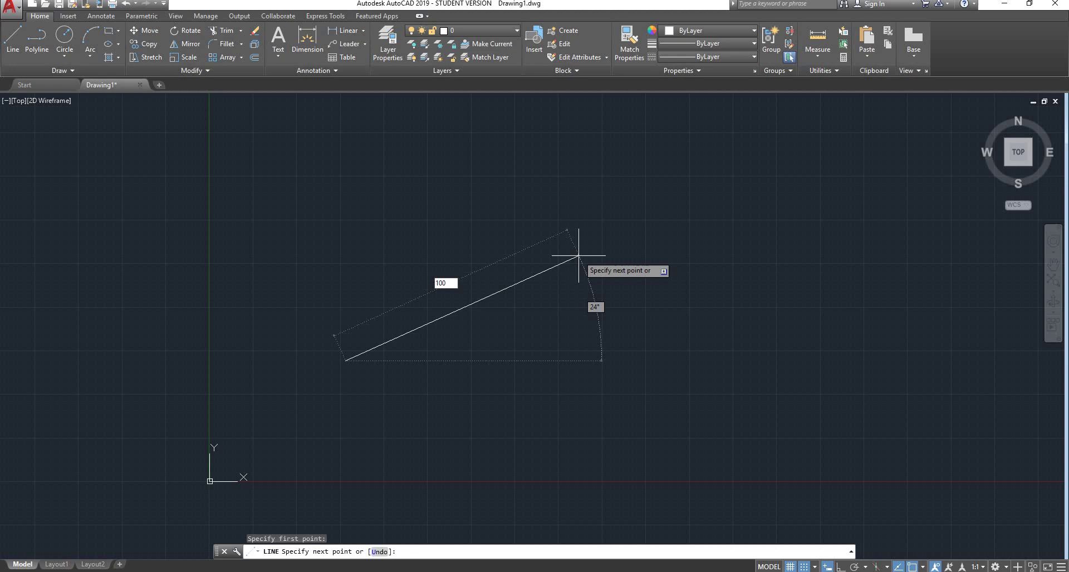
{"action": "type", "text": "<121"}
{"action": "type", "text": "100"}
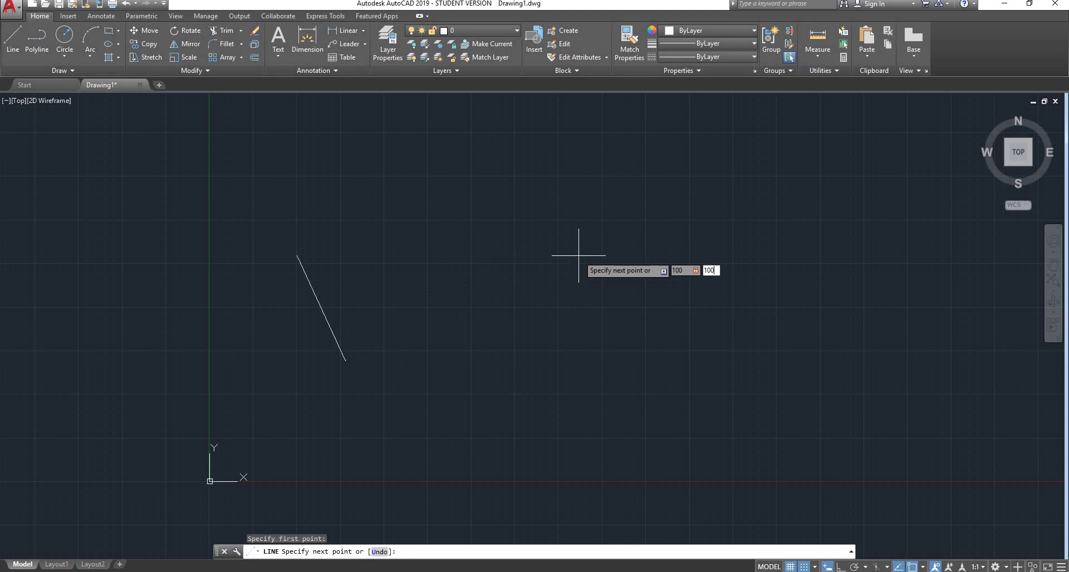
{"action": "key", "text": "Return"}
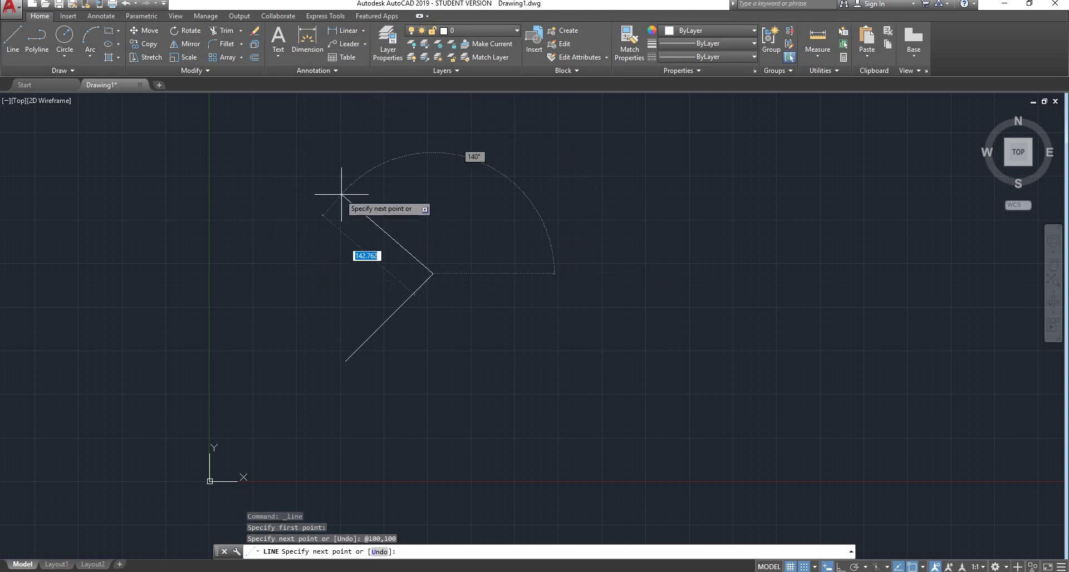
{"action": "scroll", "coordinate": [399, 206], "scroll_direction": "up", "scroll_amount": 2}
{"action": "scroll", "coordinate": [399, 205], "scroll_direction": "down", "scroll_amount": 3}
{"action": "scroll", "coordinate": [370, 282], "scroll_direction": "up", "scroll_amount": 3}
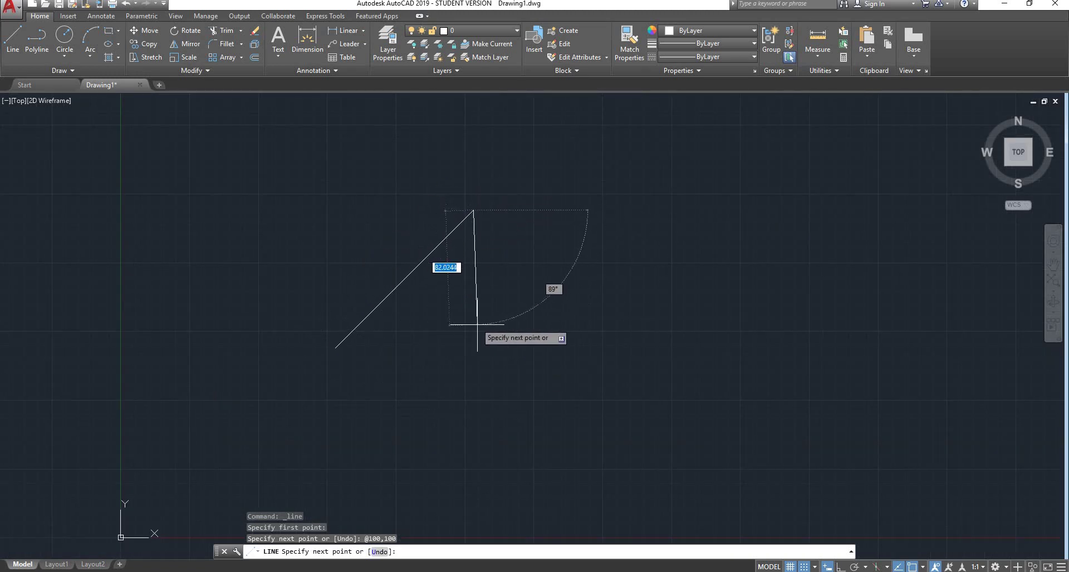
{"action": "scroll", "coordinate": [478, 327], "scroll_direction": "down", "scroll_amount": 2}
{"action": "scroll", "coordinate": [477, 326], "scroll_direction": "up", "scroll_amount": 2}
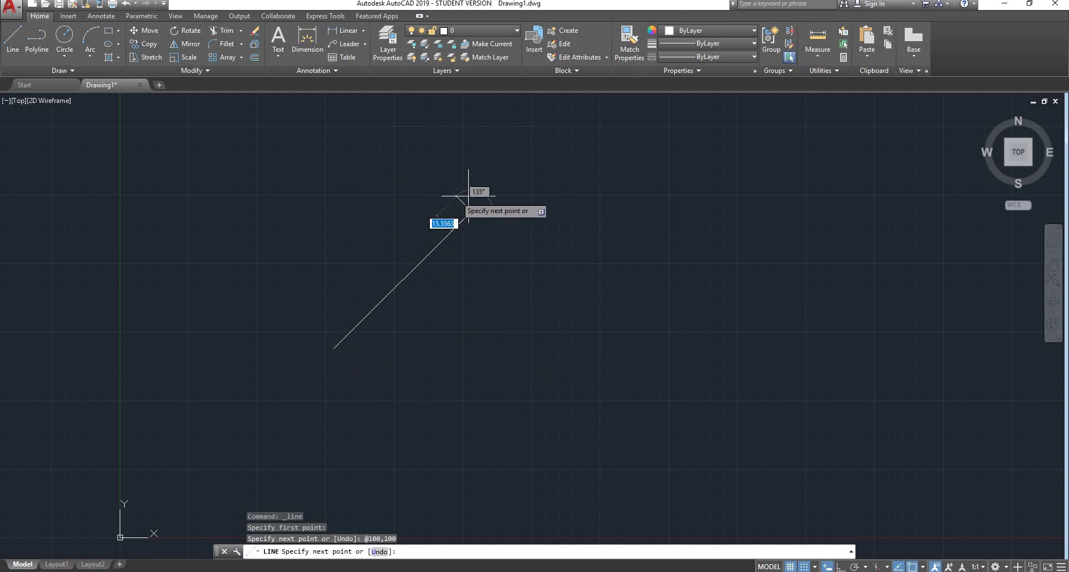
{"action": "key", "text": "Escape"}
{"action": "left_click", "coordinate": [415, 269]}
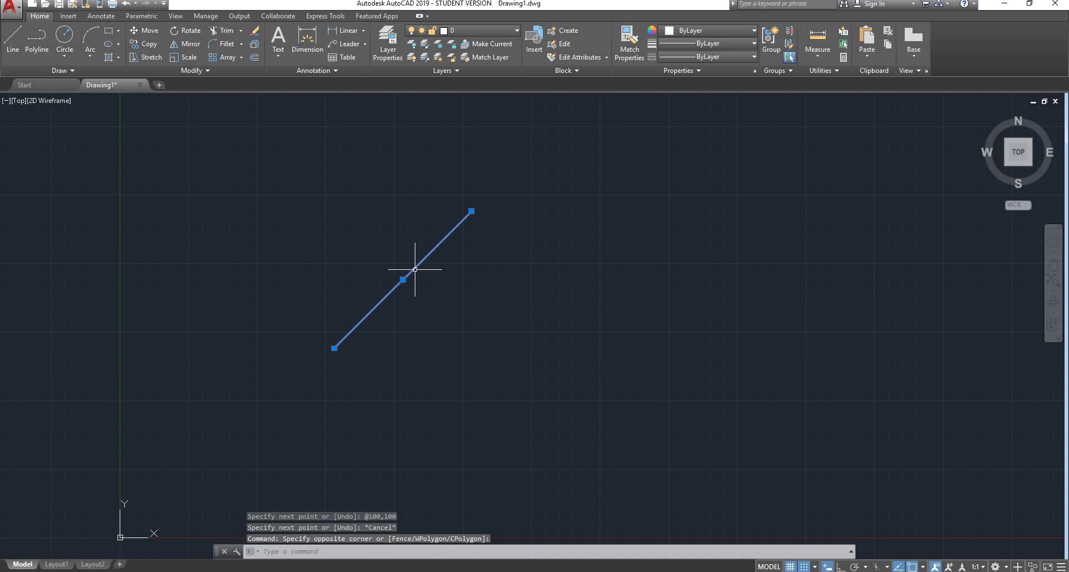
Step: Erase the diagonal line and start a new line locked at length 200 and angle 30°
{"action": "key", "text": "Delete"}
{"action": "type", "text": "line"}
{"action": "key", "text": "Return"}
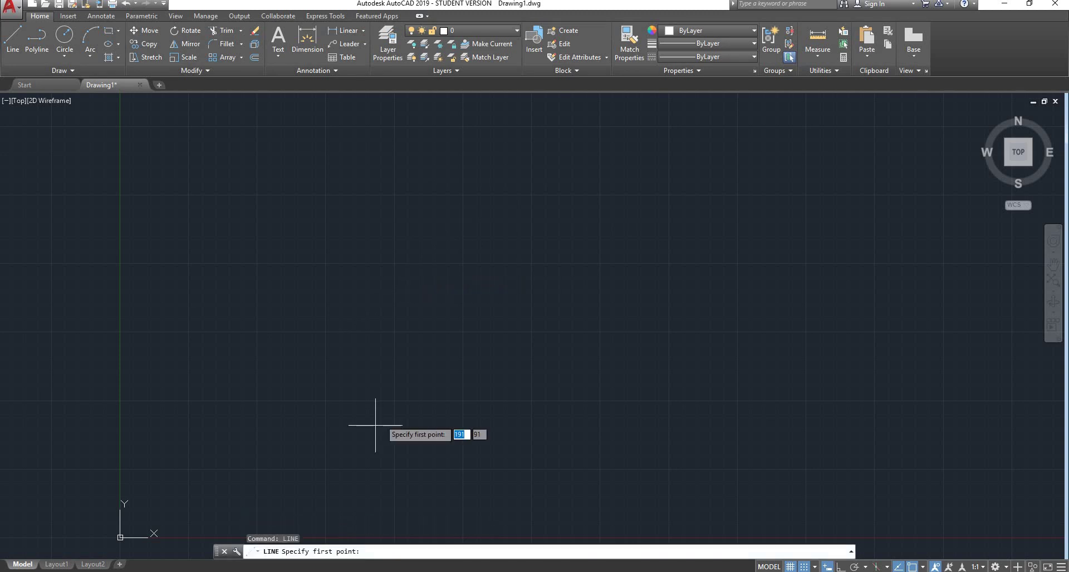
{"action": "left_click", "coordinate": [382, 310]}
{"action": "scroll", "coordinate": [557, 167], "scroll_direction": "down", "scroll_amount": 5}
{"action": "scroll", "coordinate": [596, 144], "scroll_direction": "up", "scroll_amount": 2}
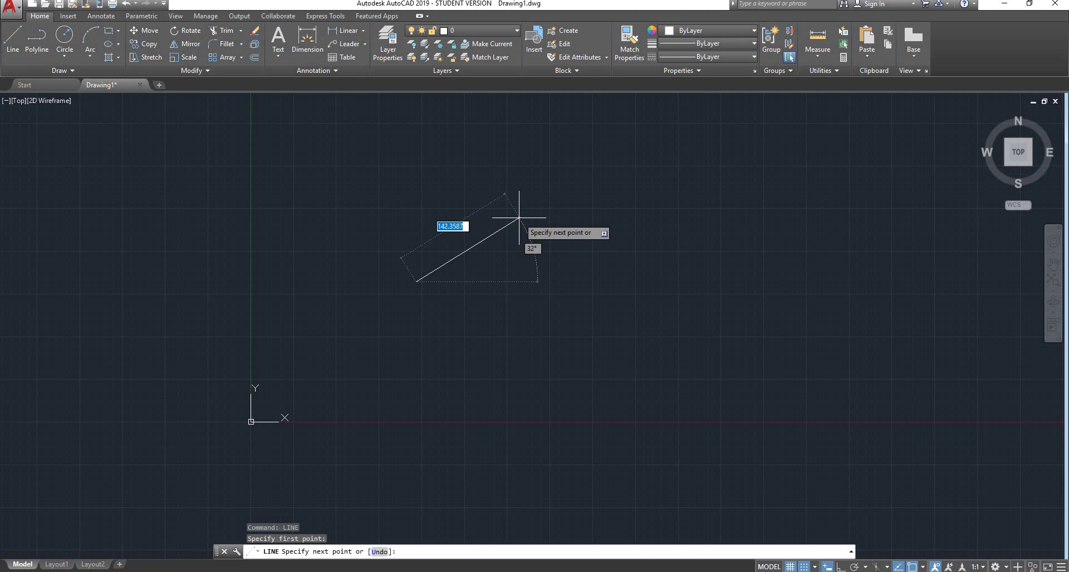
{"action": "type", "text": "200"}
{"action": "key", "text": "Tab"}
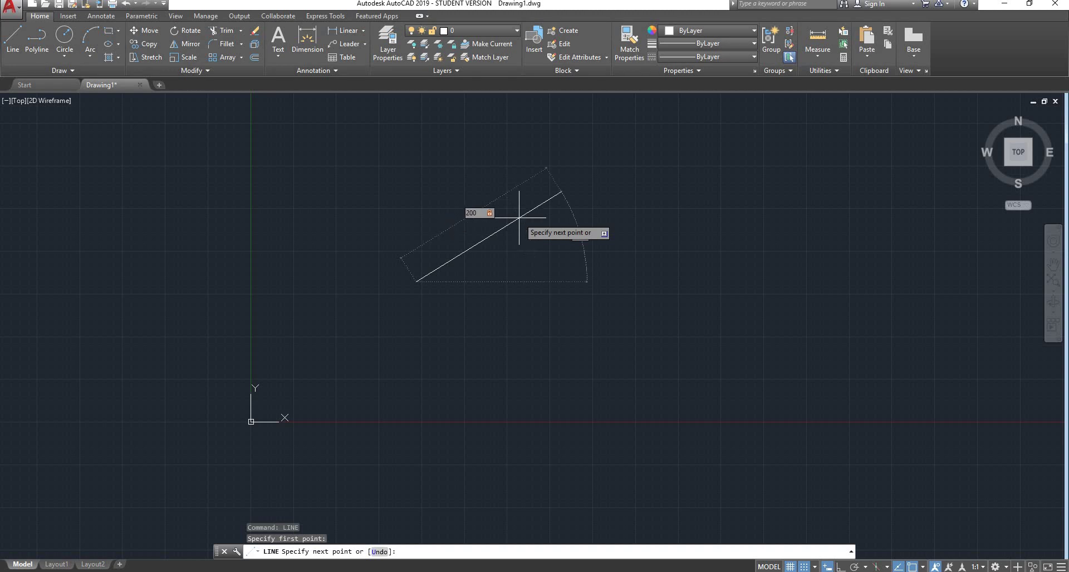
{"action": "scroll", "coordinate": [526, 220], "scroll_direction": "up", "scroll_amount": 3}
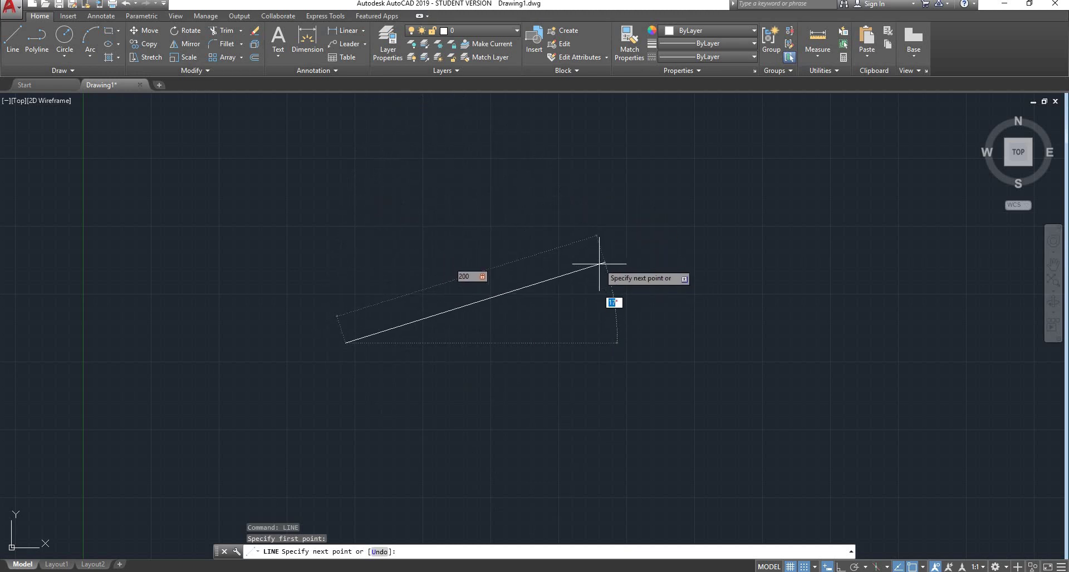
{"action": "type", "text": "30"}
{"action": "key", "text": "Tab"}
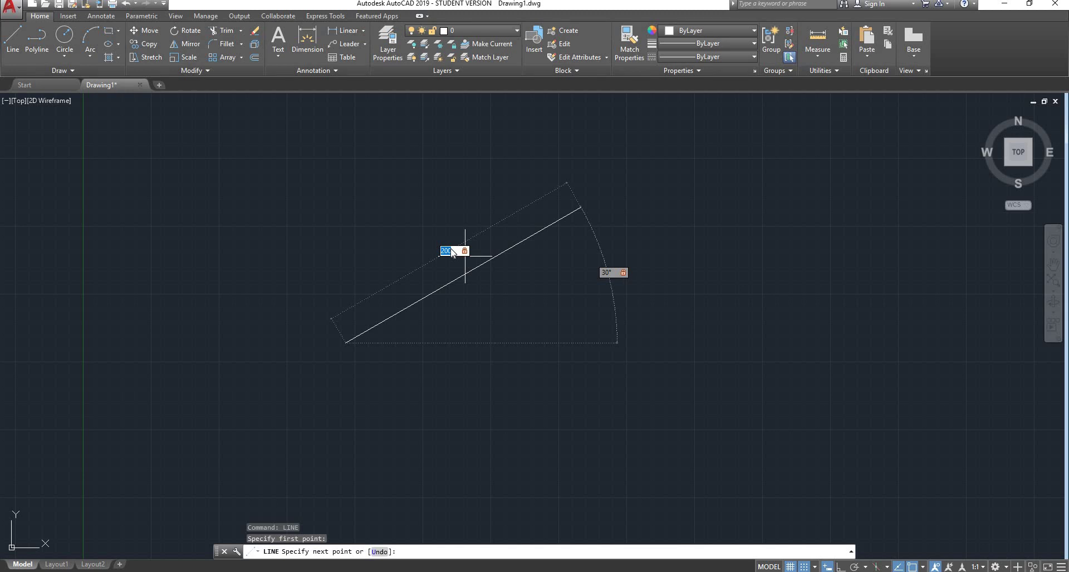
Step: Relock the line preview to length 300 at a 45° angle
{"action": "type", "text": "300"}
{"action": "key", "text": "Tab"}
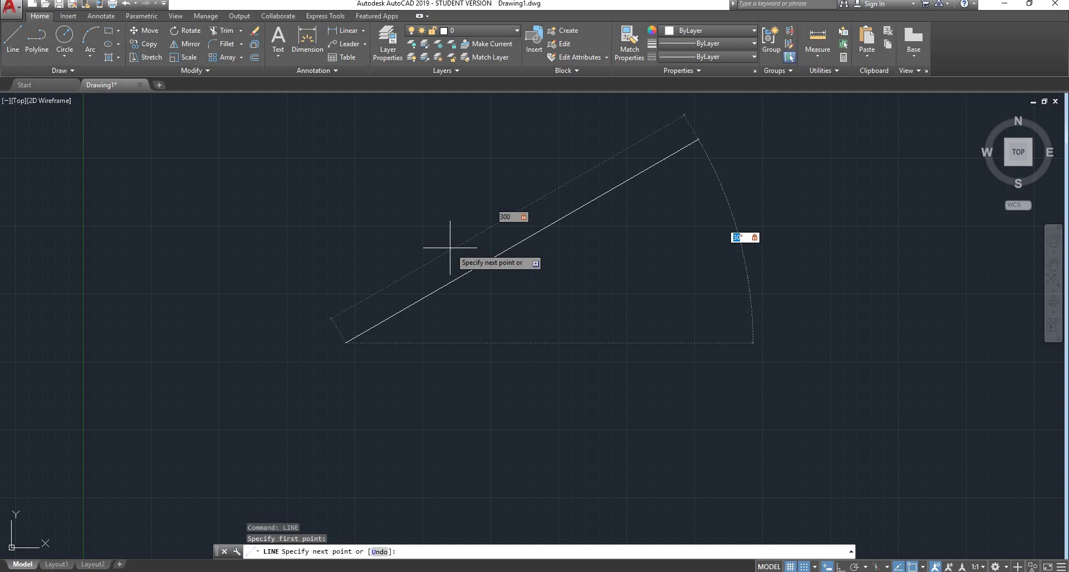
{"action": "type", "text": "45"}
{"action": "key", "text": "Tab"}
{"action": "scroll", "coordinate": [462, 239], "scroll_direction": "down", "scroll_amount": 5}
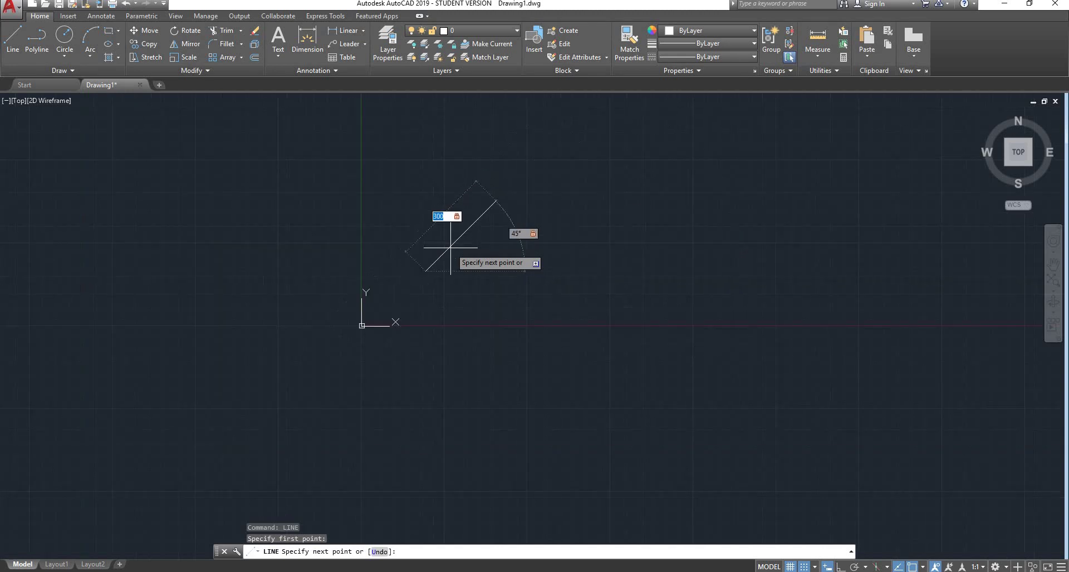
{"action": "scroll", "coordinate": [473, 231], "scroll_direction": "up", "scroll_amount": 4}
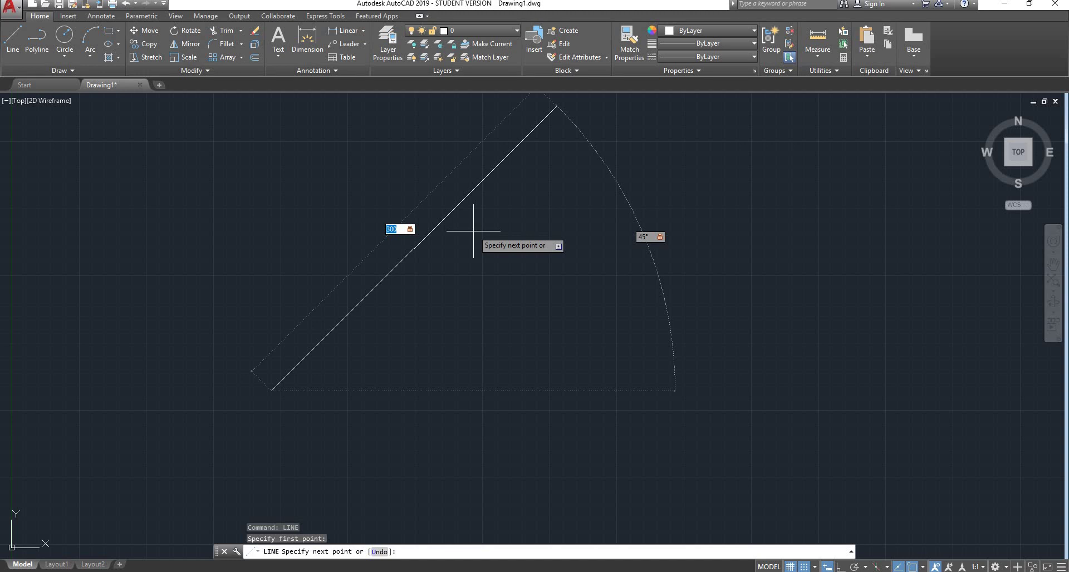
{"action": "scroll", "coordinate": [457, 256], "scroll_direction": "down", "scroll_amount": 2}
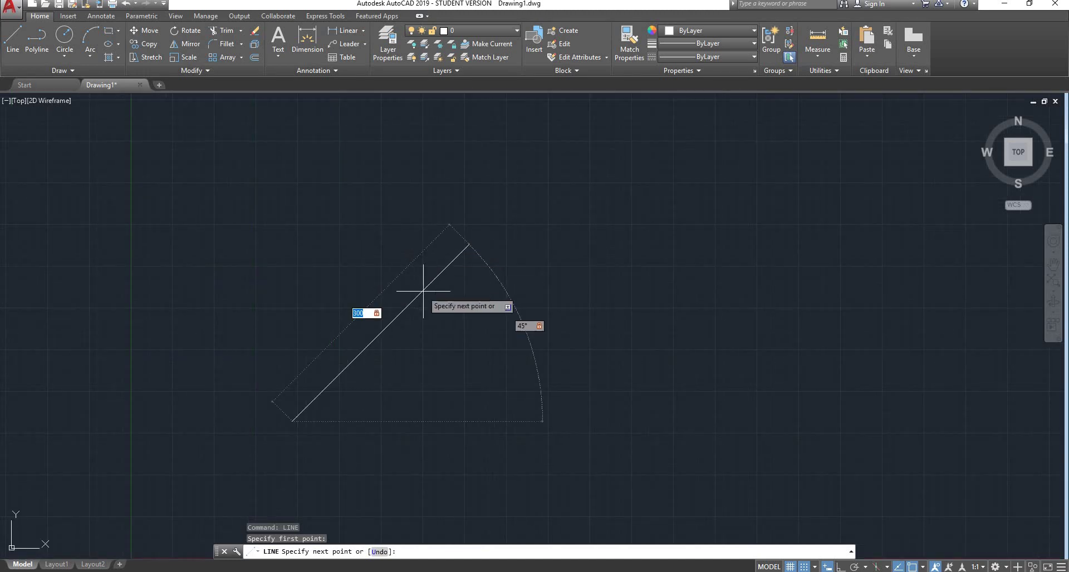
{"action": "key", "text": "Escape"}
{"action": "scroll", "coordinate": [411, 329], "scroll_direction": "down", "scroll_amount": 3}
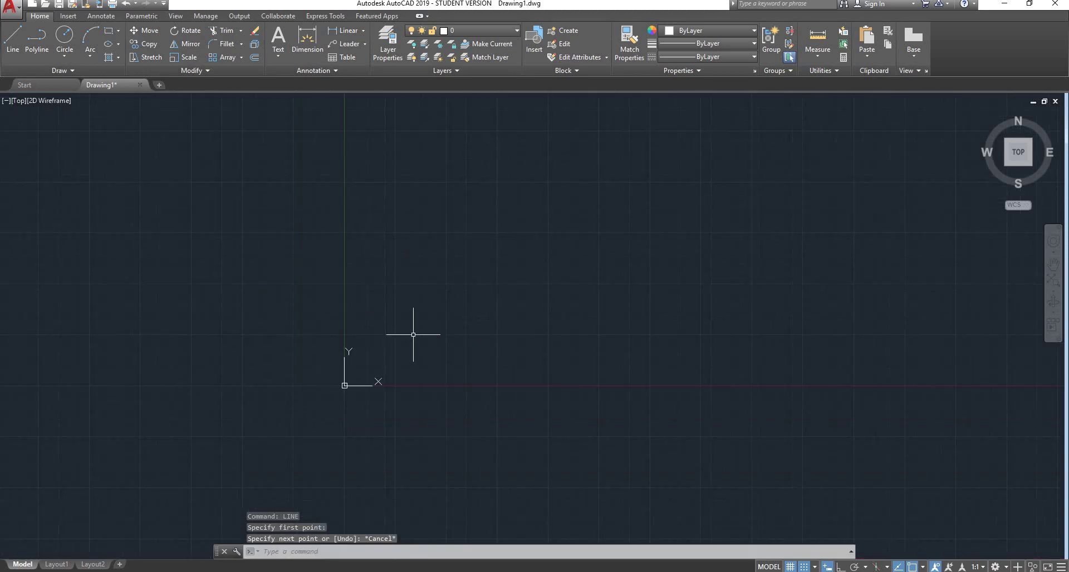
{"action": "scroll", "coordinate": [406, 345], "scroll_direction": "up", "scroll_amount": 3}
{"action": "middle_click_drag", "start_coordinate": [401, 357], "coordinate": [370, 320]}
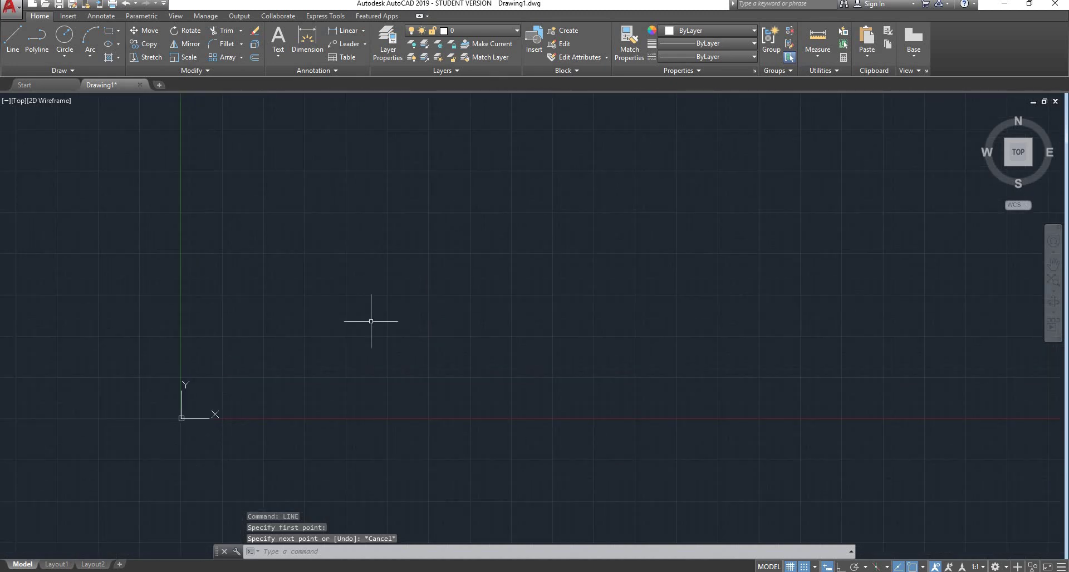
{"action": "scroll", "coordinate": [252, 384], "scroll_direction": "up", "scroll_amount": 2}
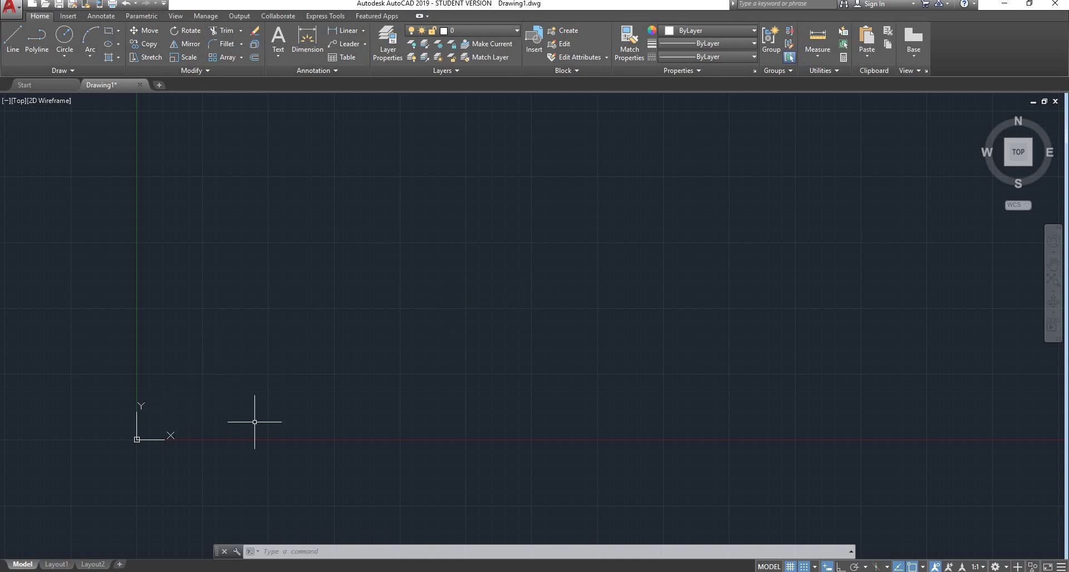
{"action": "scroll", "coordinate": [169, 426], "scroll_direction": "up", "scroll_amount": 2}
{"action": "scroll", "coordinate": [253, 377], "scroll_direction": "up", "scroll_amount": 2}
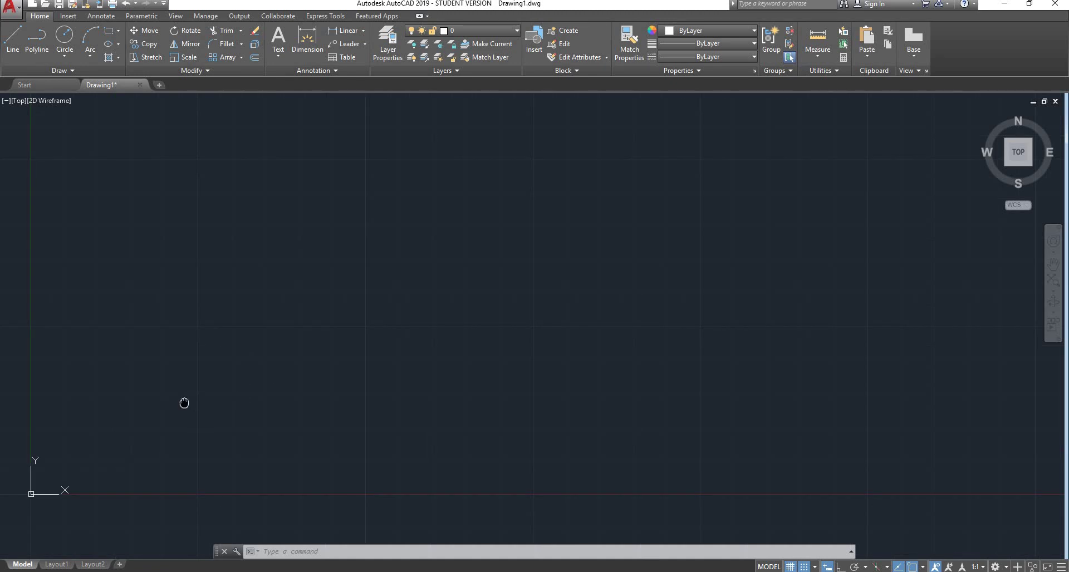
{"action": "middle_click_drag", "start_coordinate": [183, 403], "coordinate": [243, 432]}
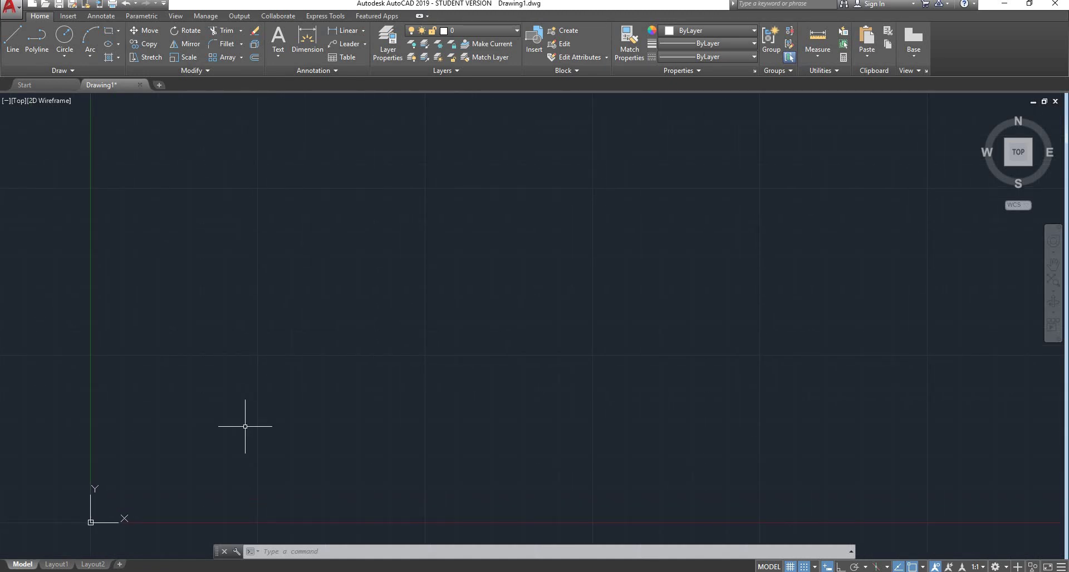